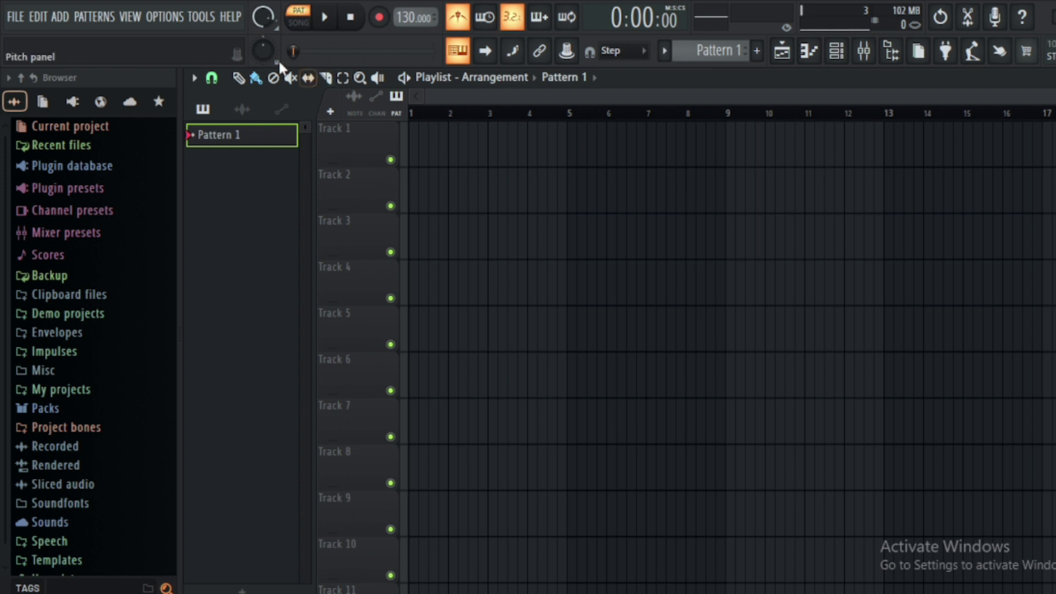
{"action": "left_click", "coordinate": [165, 21]}
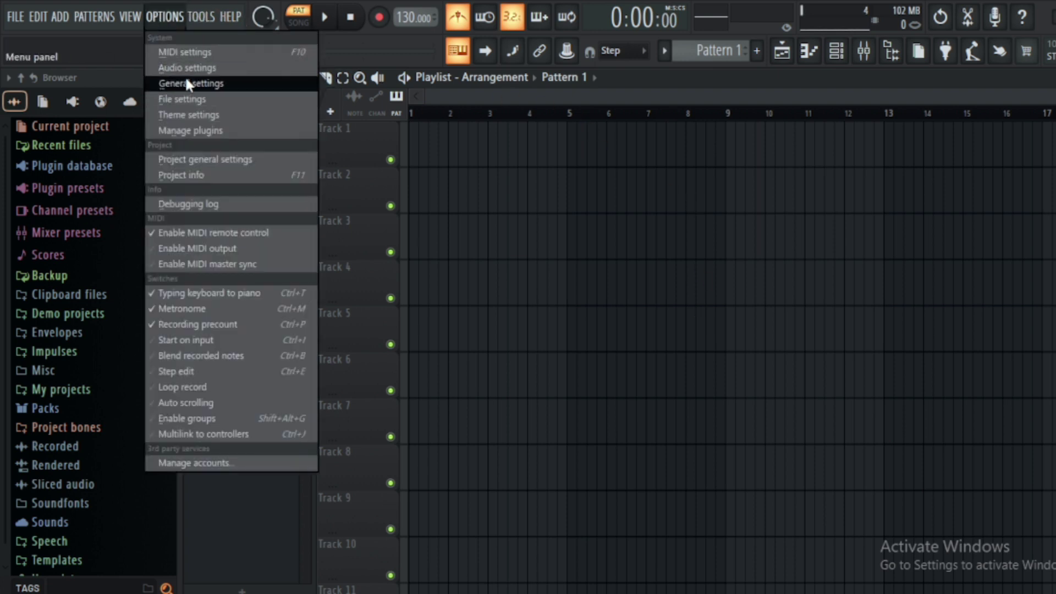
{"action": "left_click", "coordinate": [187, 68]}
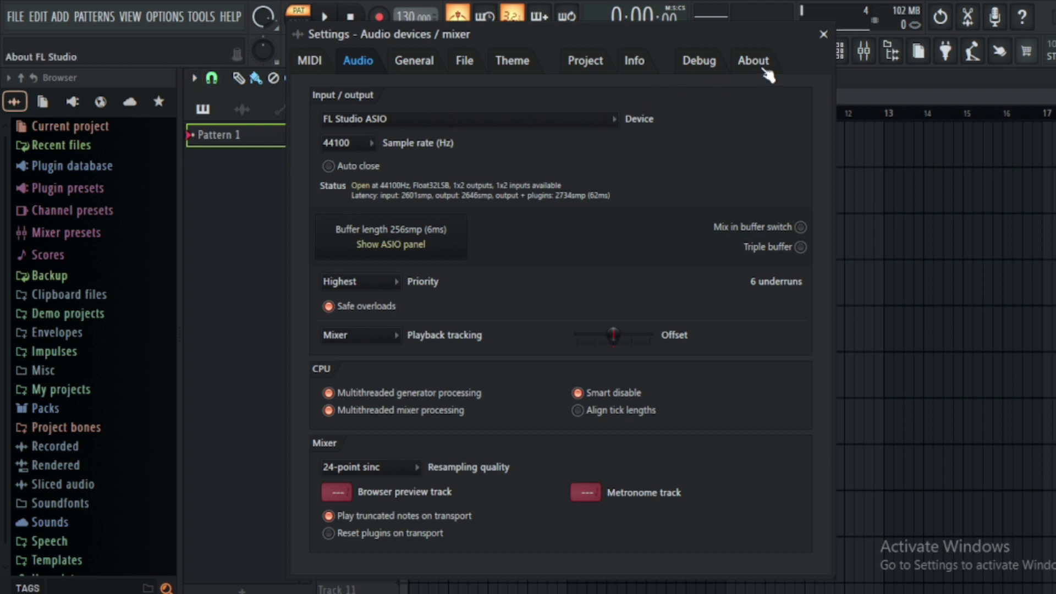
{"action": "left_click", "coordinate": [824, 34]}
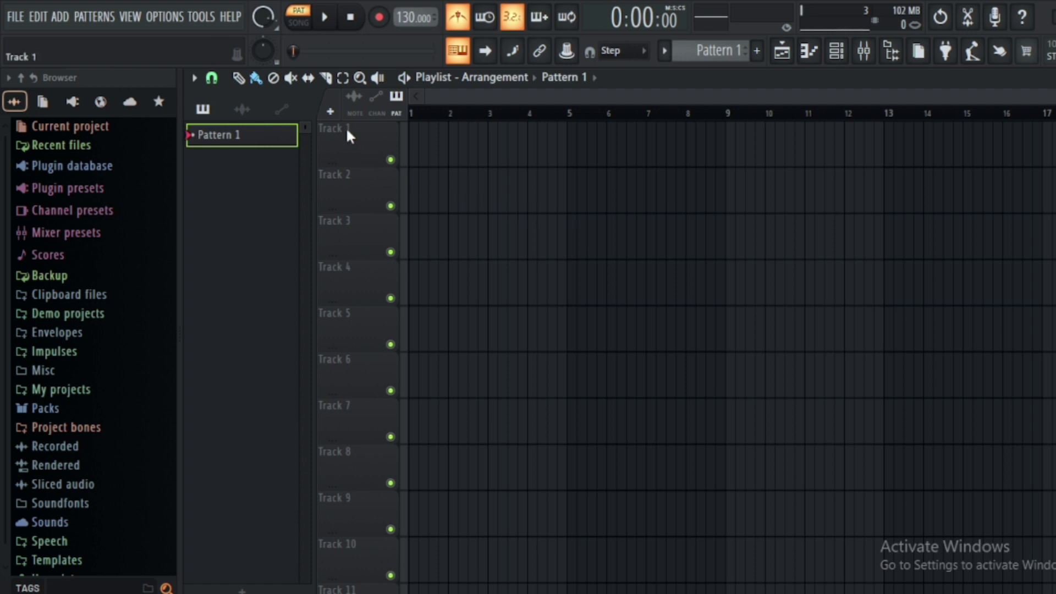
Set the audio input/output device to FL Studio ASIO in the audio settings and close them
{"action": "left_click", "coordinate": [175, 17]}
{"action": "left_click", "coordinate": [198, 68]}
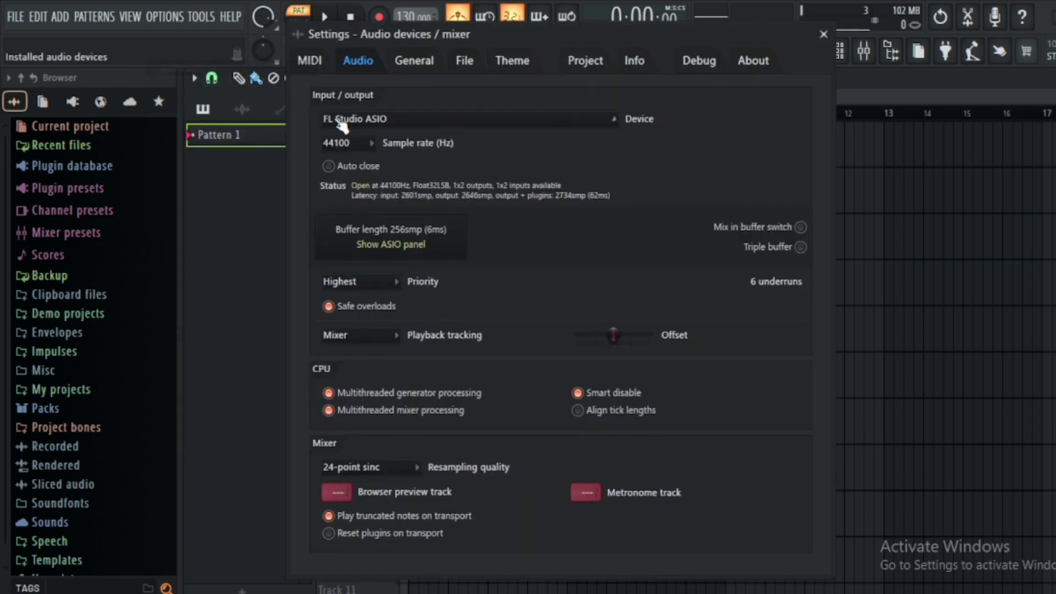
{"action": "left_click", "coordinate": [462, 126]}
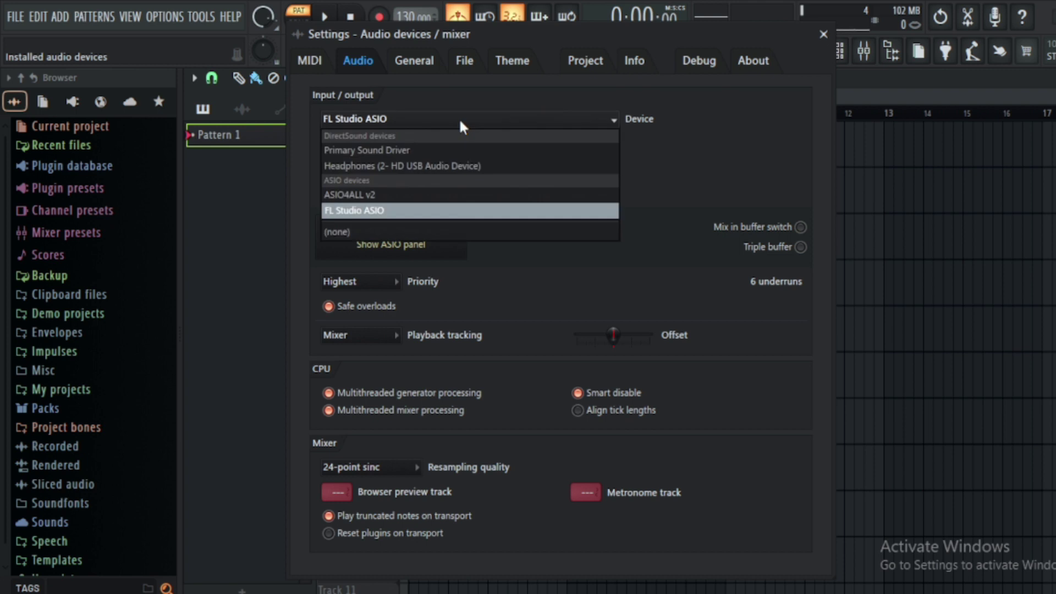
{"action": "left_click", "coordinate": [511, 212]}
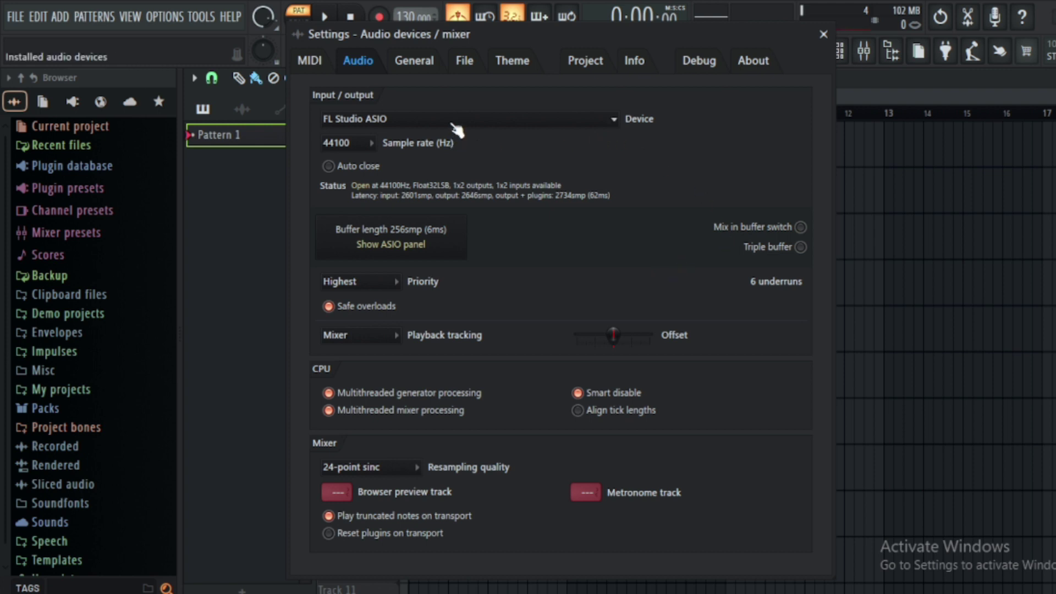
{"action": "left_click", "coordinate": [824, 34]}
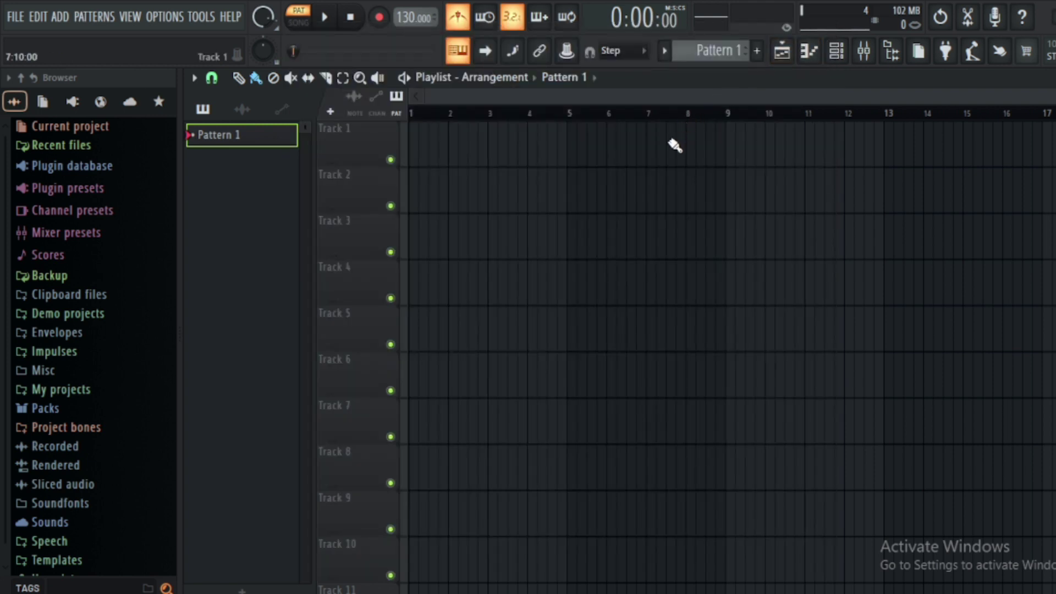
Show the mixer maximized and select the Insert 1 track
{"action": "left_click", "coordinate": [863, 51]}
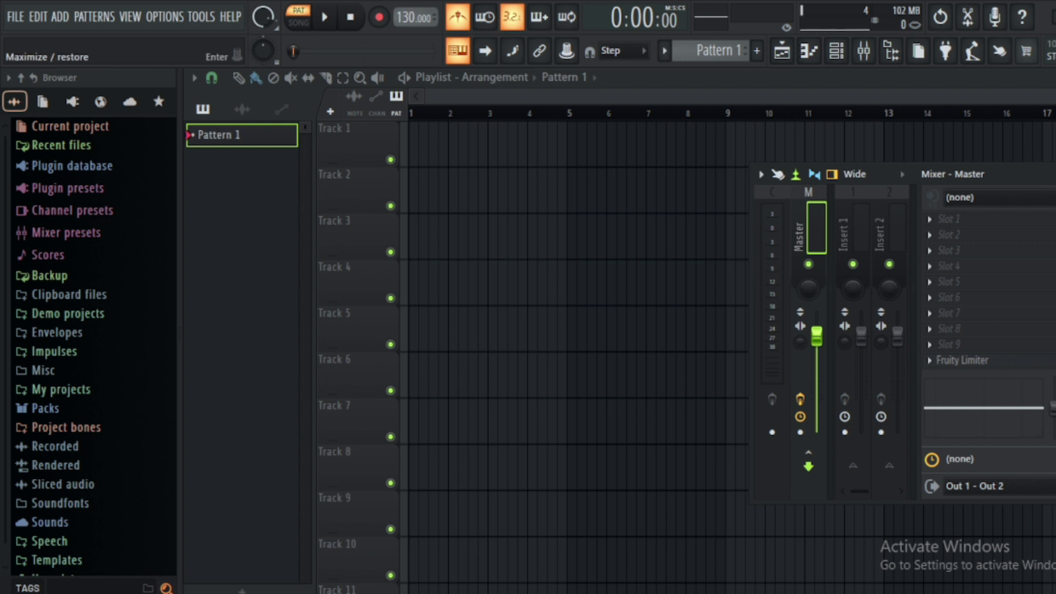
{"action": "left_click", "coordinate": [1055, 175]}
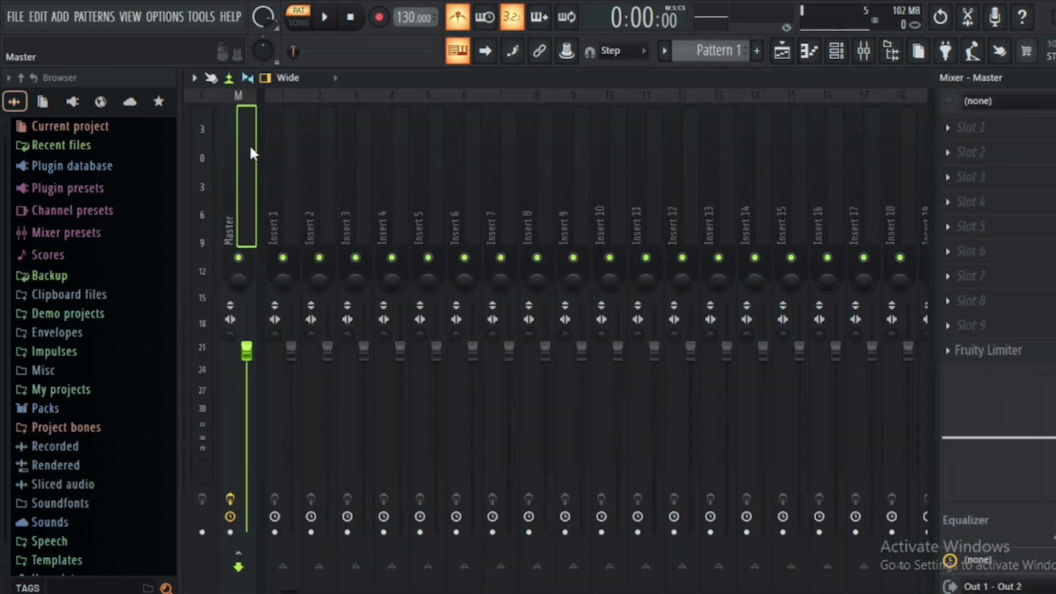
{"action": "left_click", "coordinate": [279, 147]}
{"action": "scroll", "coordinate": [589, 179], "scroll_direction": "down", "scroll_amount": 5}
{"action": "scroll", "coordinate": [589, 175], "scroll_direction": "up", "scroll_amount": 5}
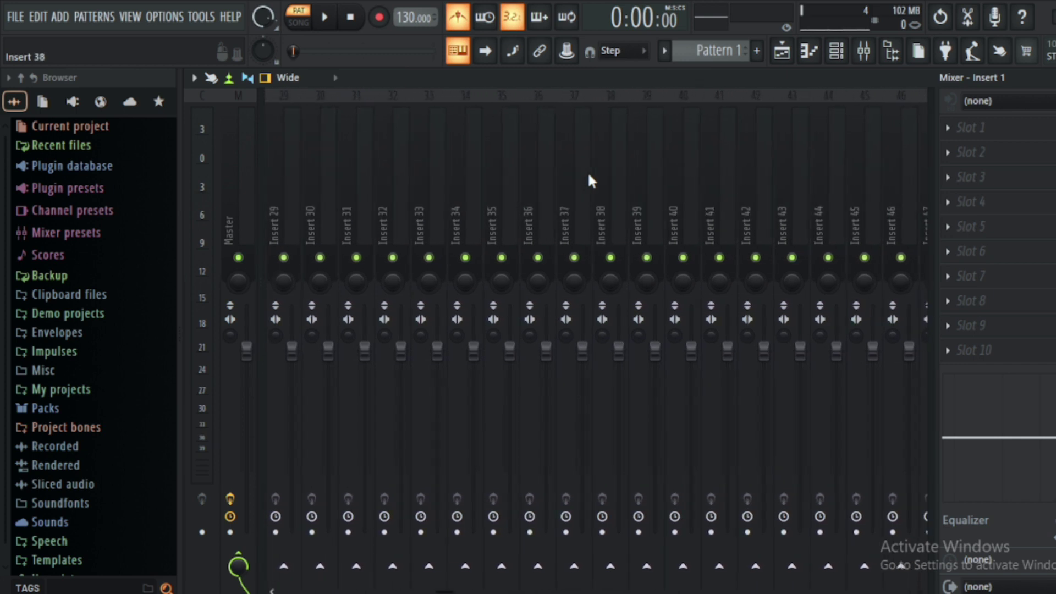
{"action": "scroll", "coordinate": [591, 181], "scroll_direction": "up", "scroll_amount": 1}
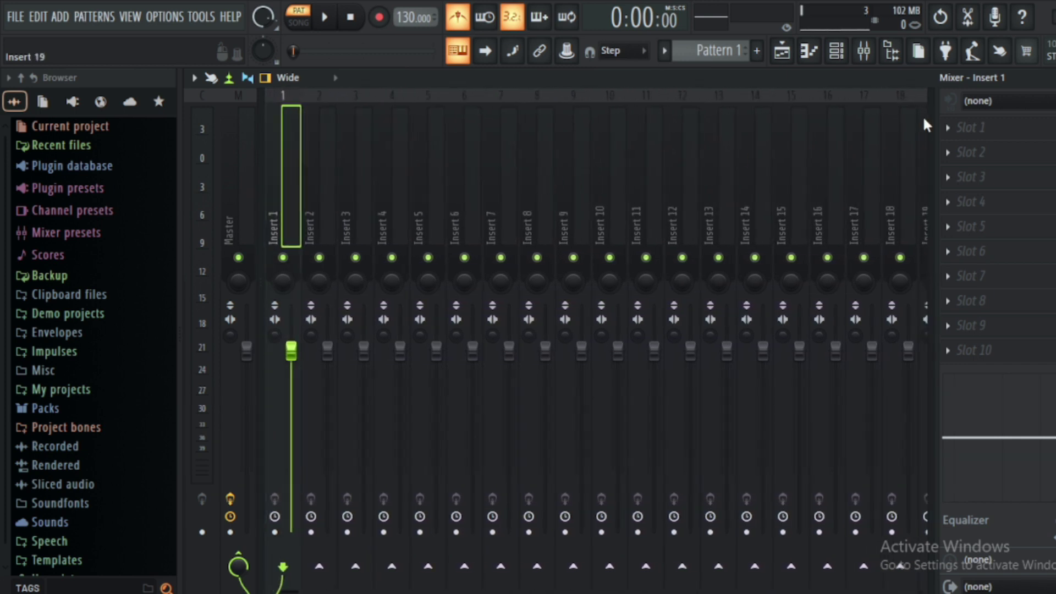
Set Insert 1's audio input to mono In 1 and switch the track to external input only
{"action": "left_click", "coordinate": [1011, 103]}
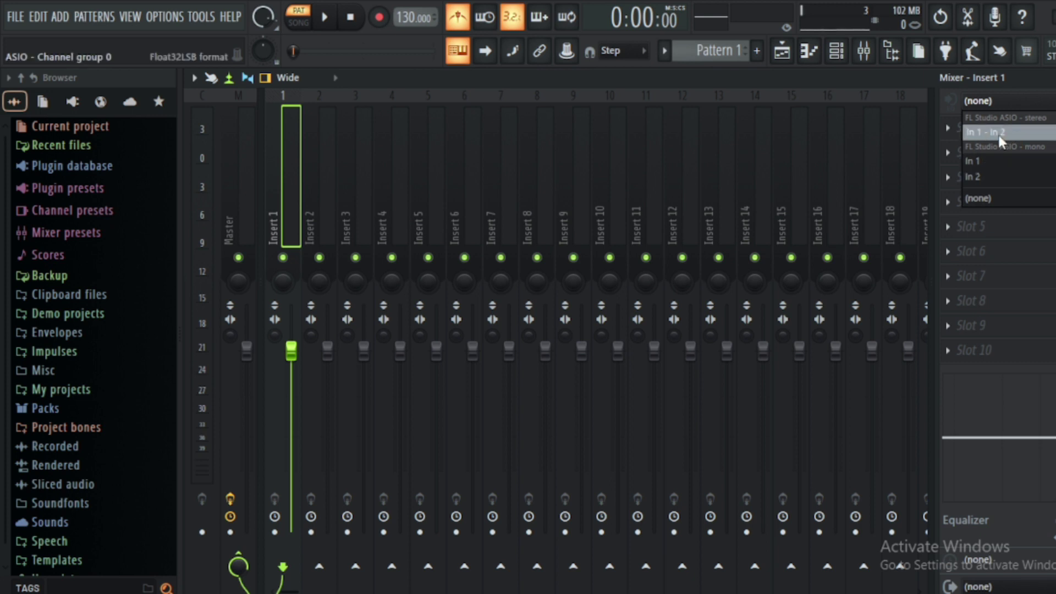
{"action": "left_click", "coordinate": [1007, 160]}
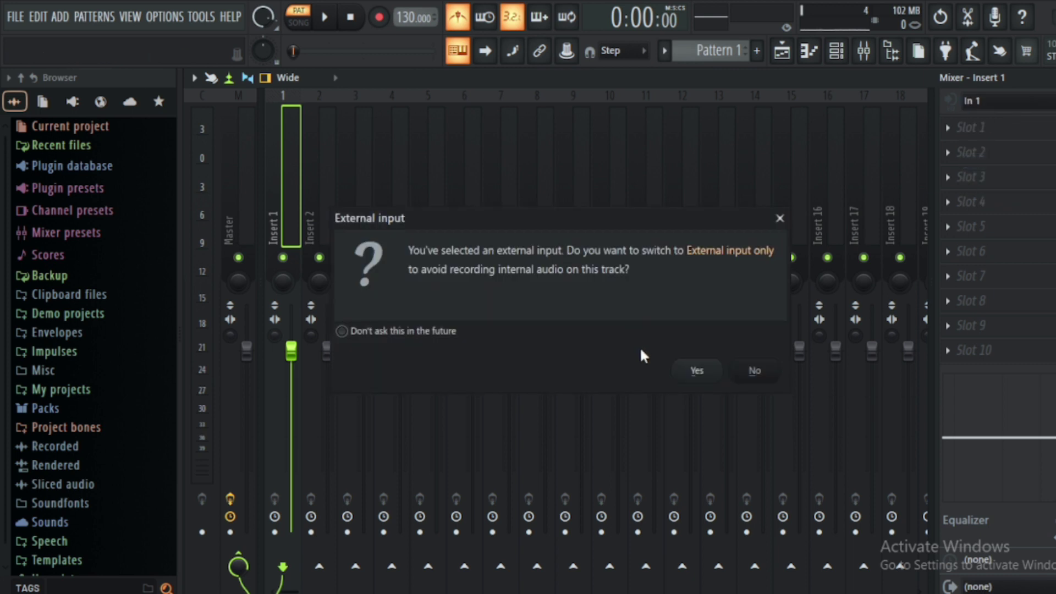
{"action": "left_click", "coordinate": [696, 370]}
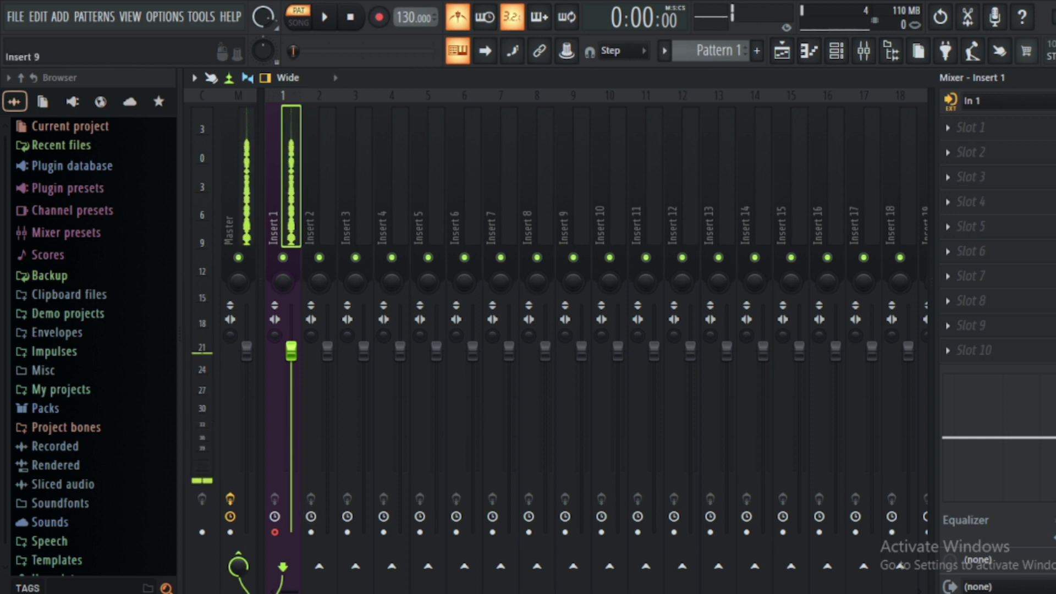
Disable Insert 1's routing to the Master track
{"action": "left_click", "coordinate": [555, 593]}
{"action": "left_click", "coordinate": [558, 592]}
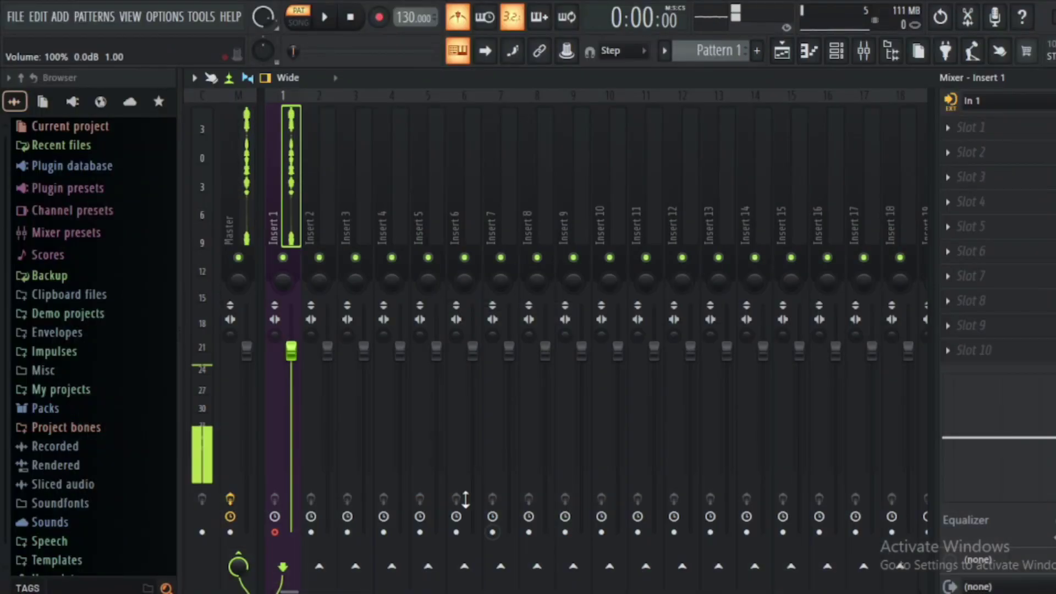
{"action": "left_click", "coordinate": [240, 562]}
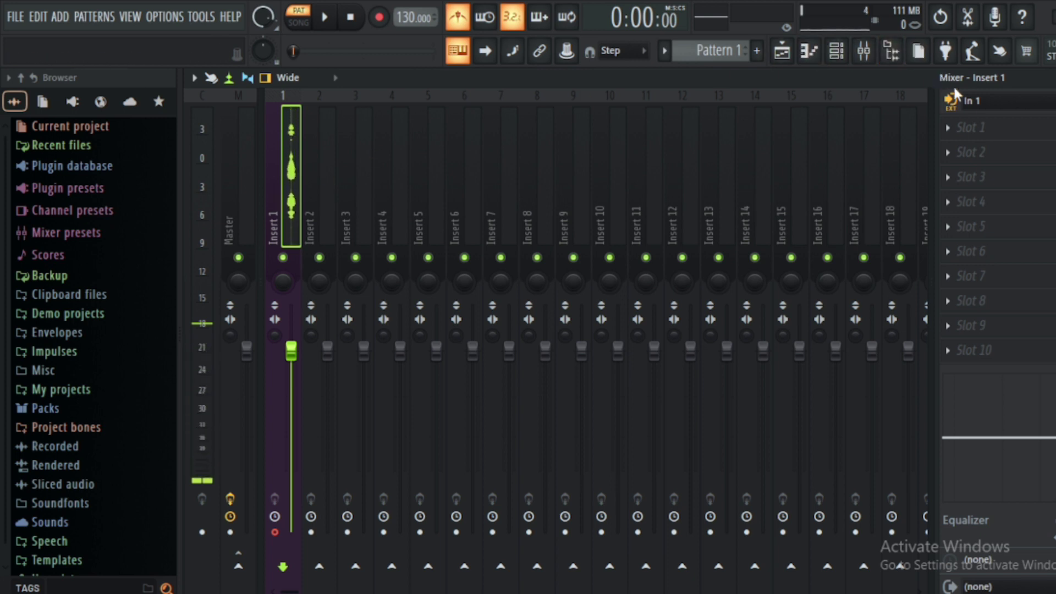
Set Insert 1's audio input to (none) and route the track back to the Master
{"action": "left_click", "coordinate": [982, 101]}
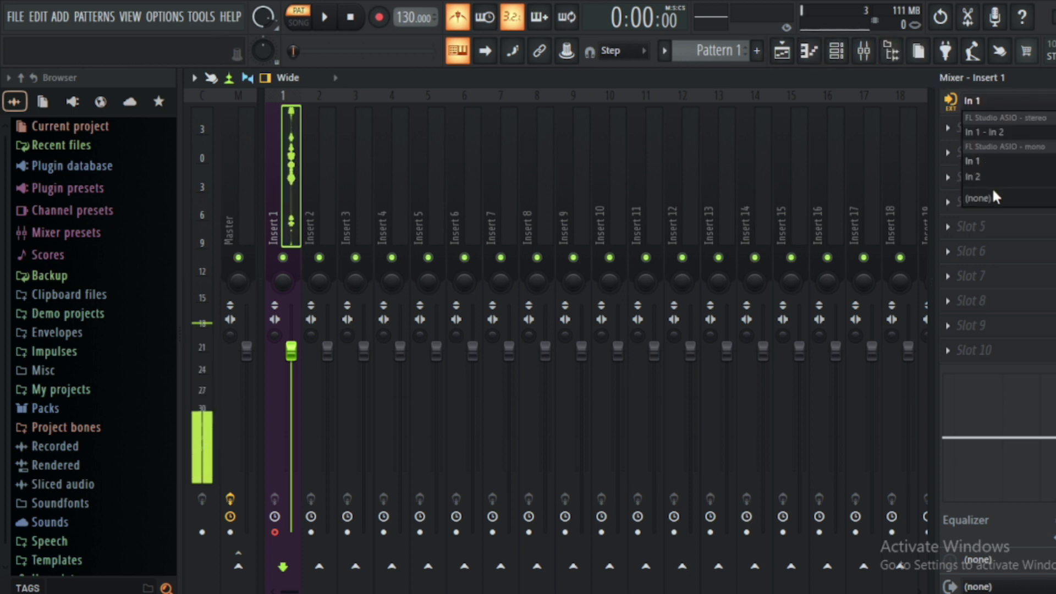
{"action": "left_click", "coordinate": [990, 199]}
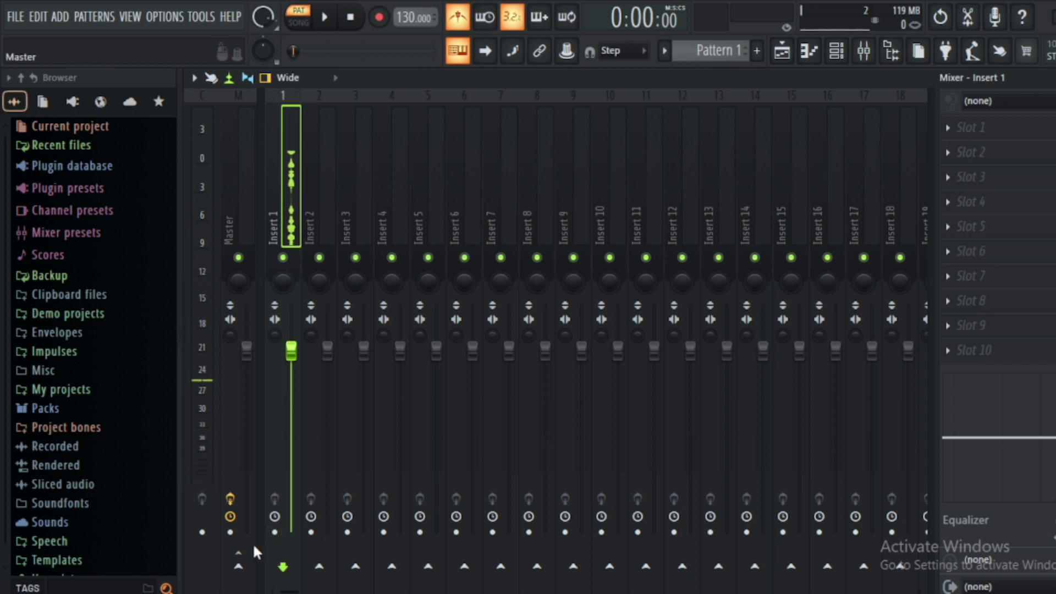
{"action": "left_click", "coordinate": [240, 565]}
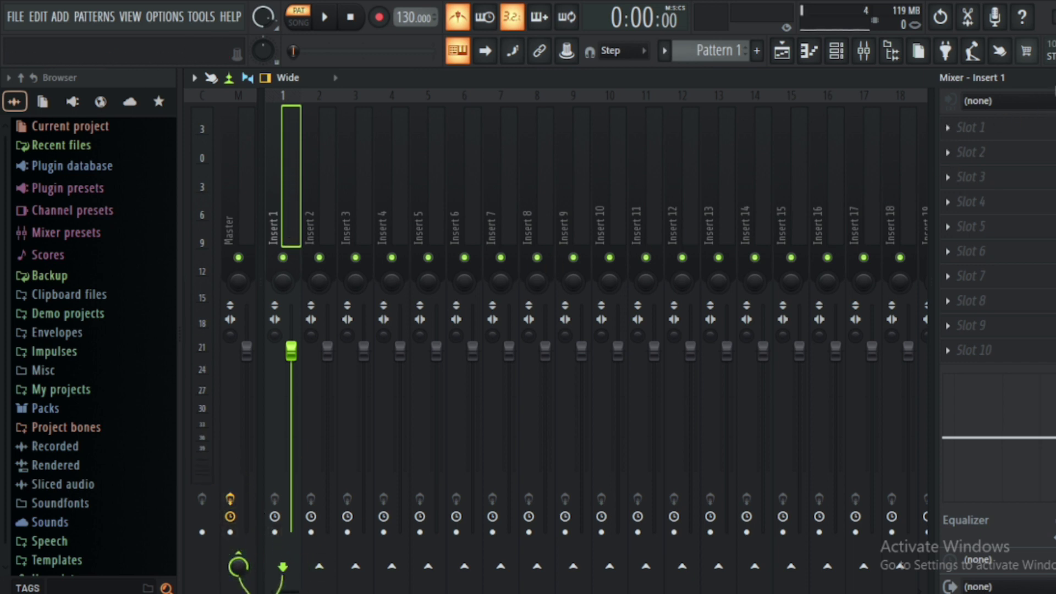
Return to the playlist and examine the recording filter, its options and the quantize settings
{"action": "key", "text": "F5"}
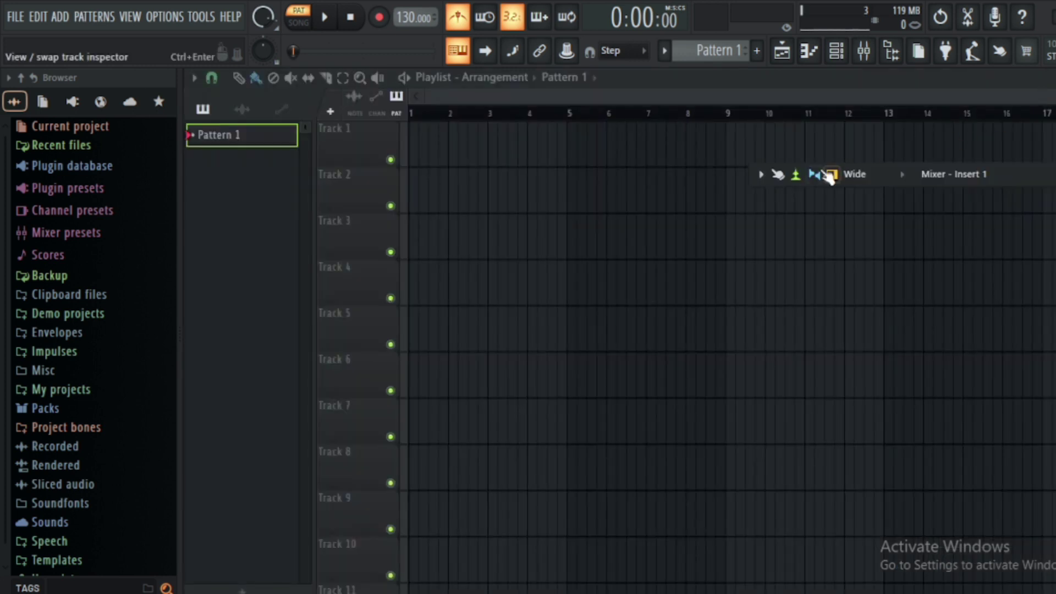
{"action": "right_click", "coordinate": [379, 21]}
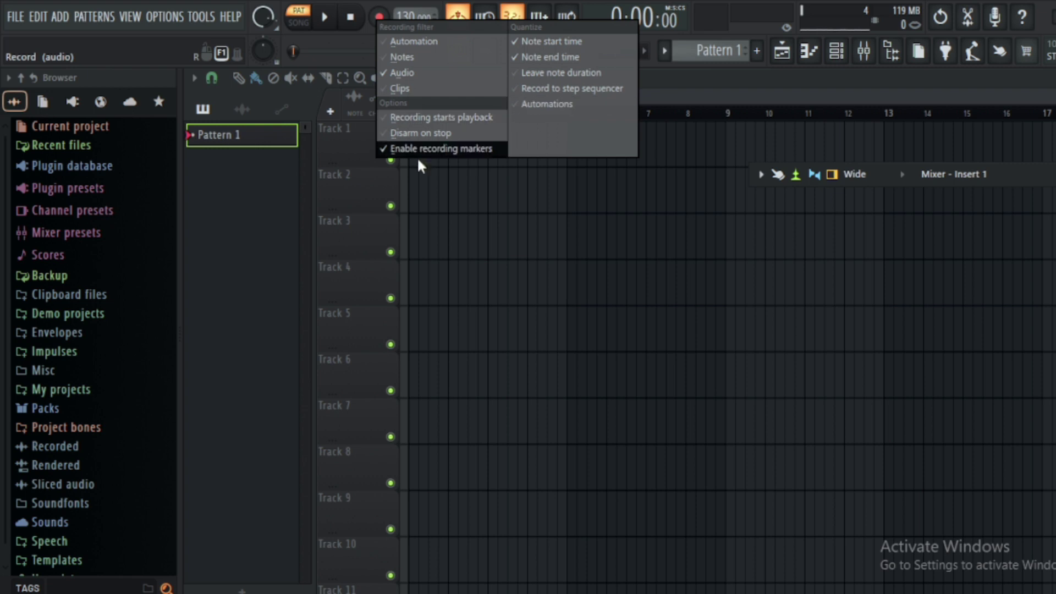
{"action": "left_click", "coordinate": [262, 205]}
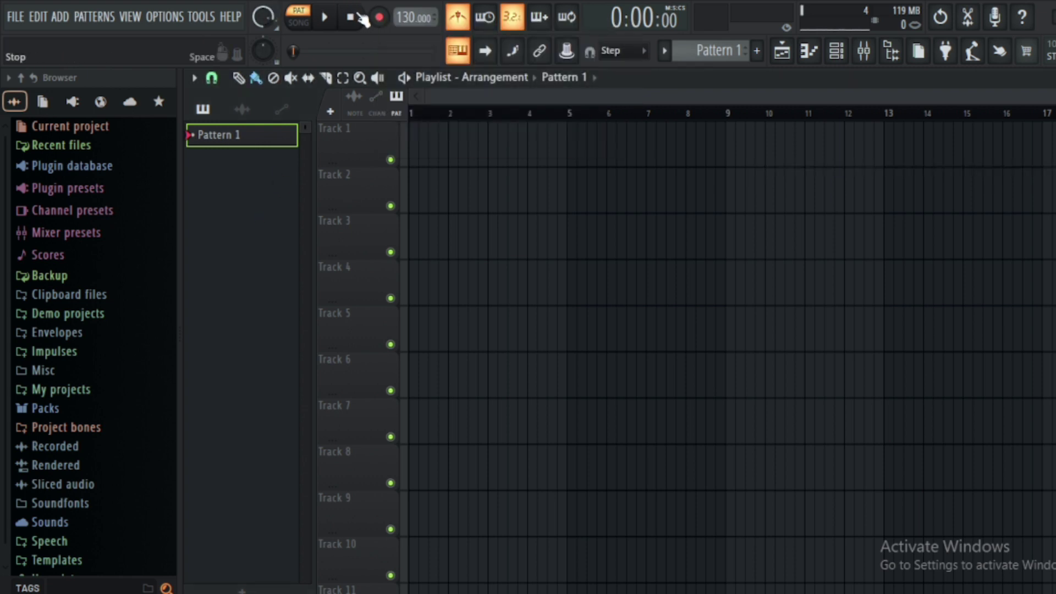
Arm recording for notes and automation, leaving the "Don't ask this in the future" option off
{"action": "left_click", "coordinate": [378, 17]}
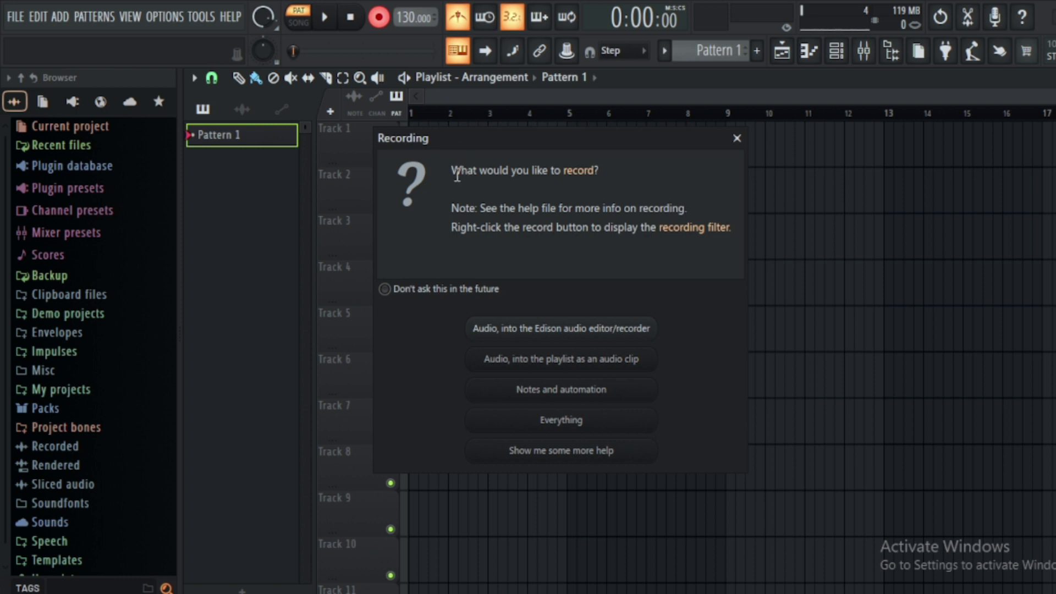
{"action": "left_click_drag", "start_coordinate": [450, 171], "coordinate": [596, 171]}
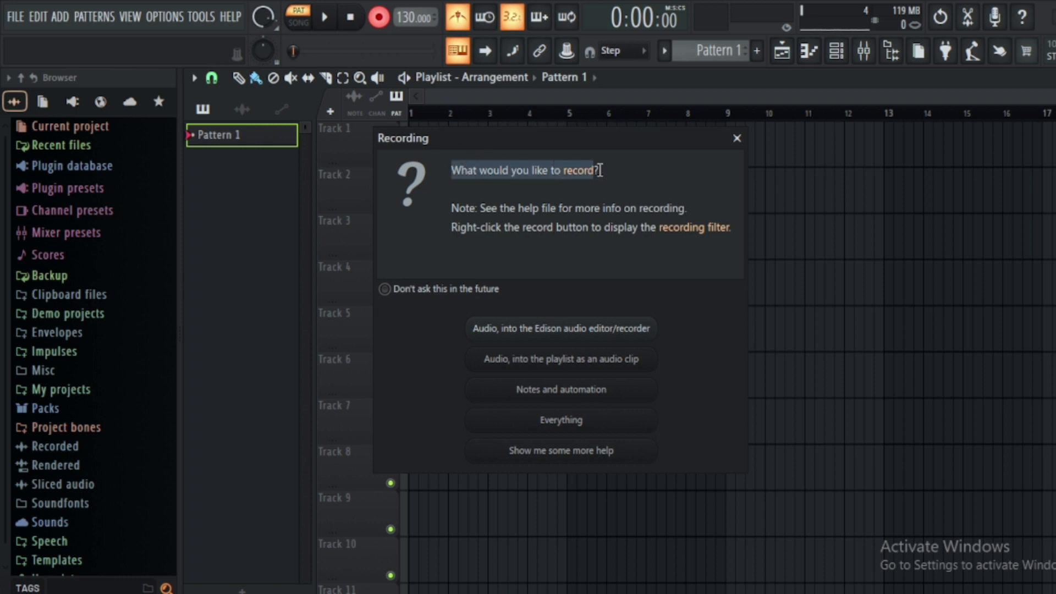
{"action": "left_click_drag", "start_coordinate": [450, 211], "coordinate": [675, 221]}
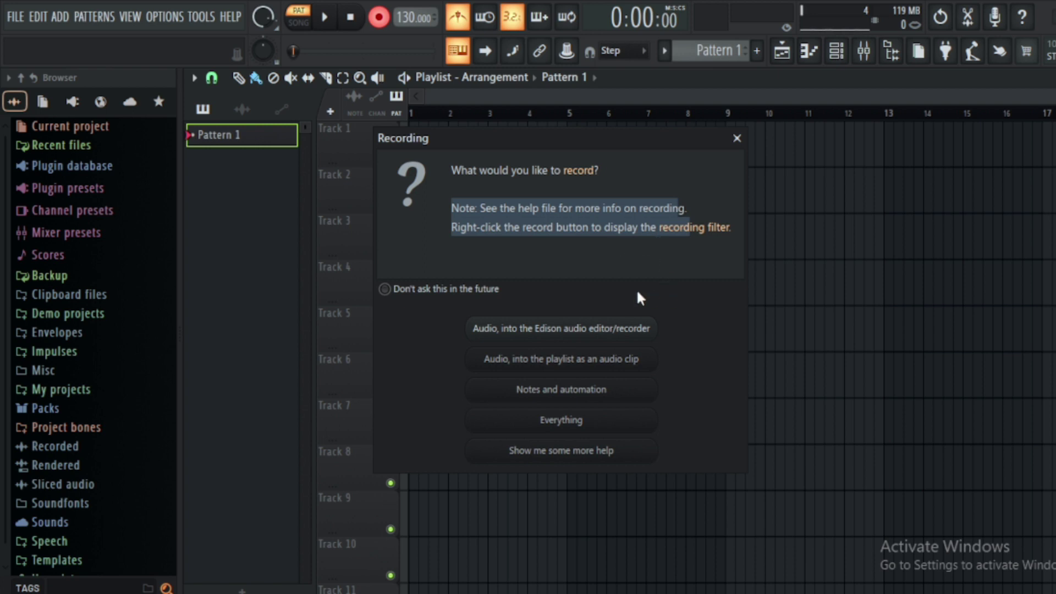
{"action": "left_click", "coordinate": [627, 251]}
{"action": "left_click", "coordinate": [455, 292]}
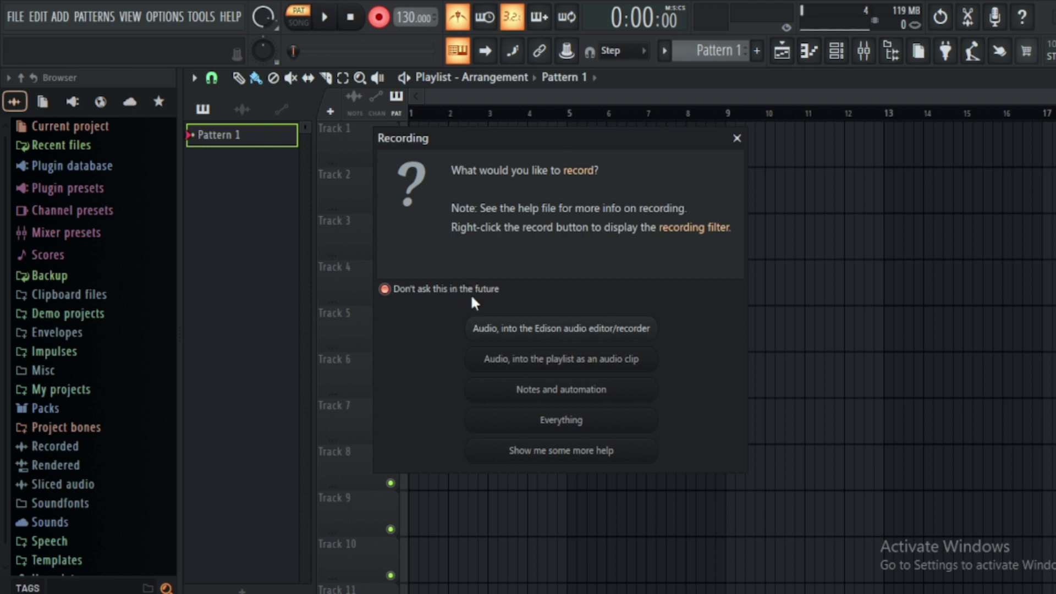
{"action": "left_click", "coordinate": [482, 291]}
{"action": "left_click", "coordinate": [591, 392]}
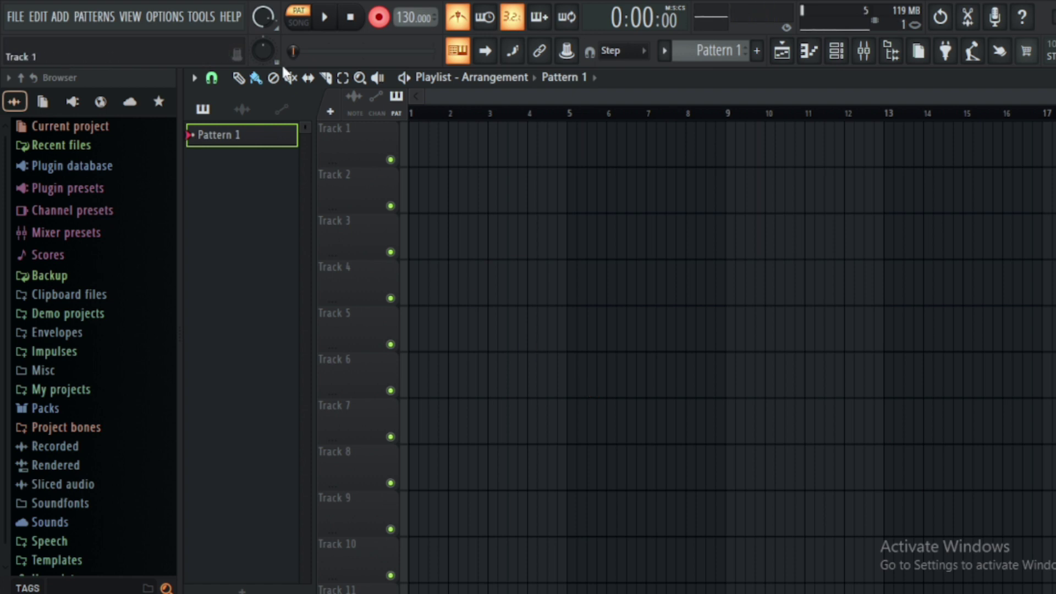
Add an FL Keys instrument as a new channel in the channel rack
{"action": "left_click", "coordinate": [836, 52]}
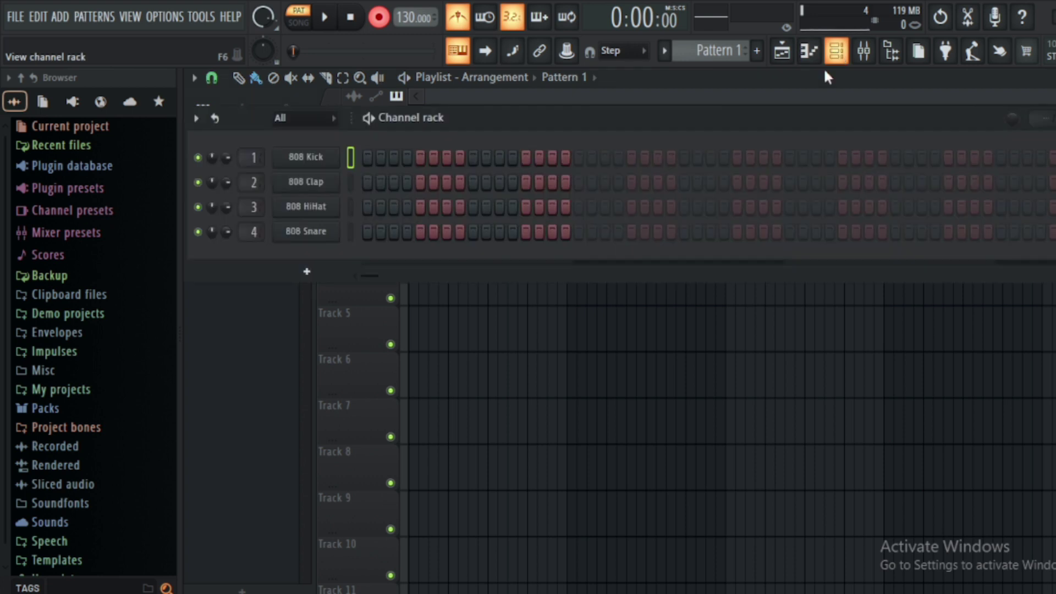
{"action": "left_click", "coordinate": [307, 272]}
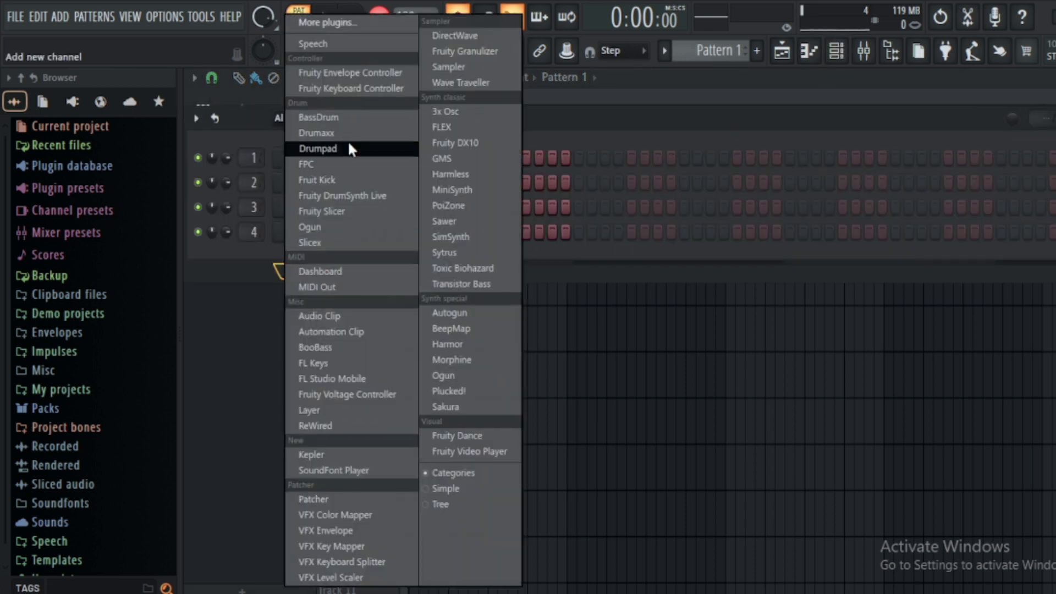
{"action": "left_click", "coordinate": [362, 358]}
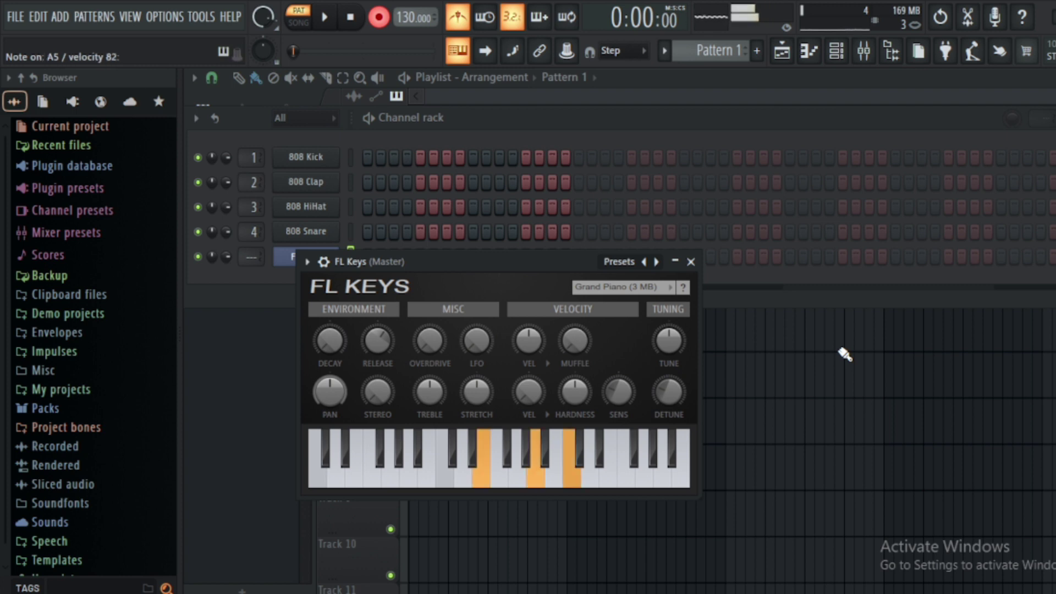
Record a four-bar chord progression with FL Keys into Pattern 1 and place the pattern at bar 1 of Track 1
{"action": "key", "text": "space"}
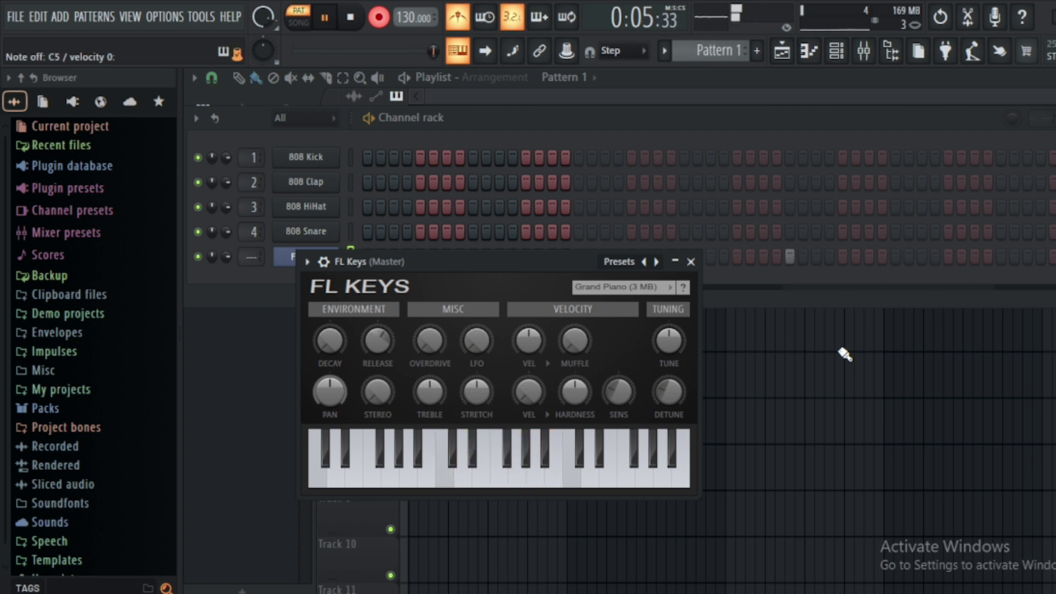
{"action": "key", "text": "space"}
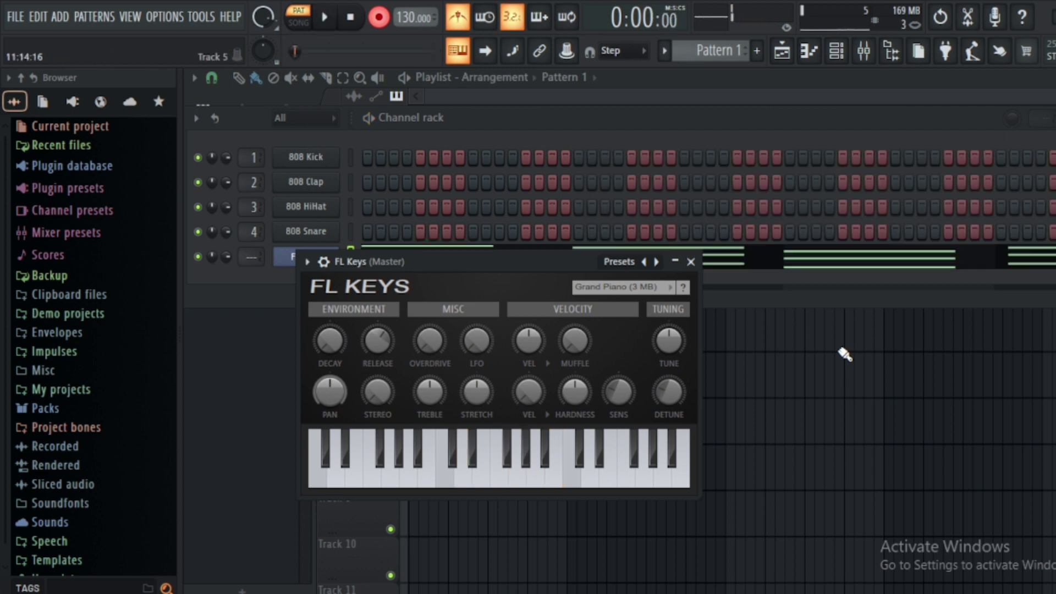
{"action": "left_click", "coordinate": [714, 359]}
{"action": "left_click_drag", "start_coordinate": [775, 377], "coordinate": [421, 142]}
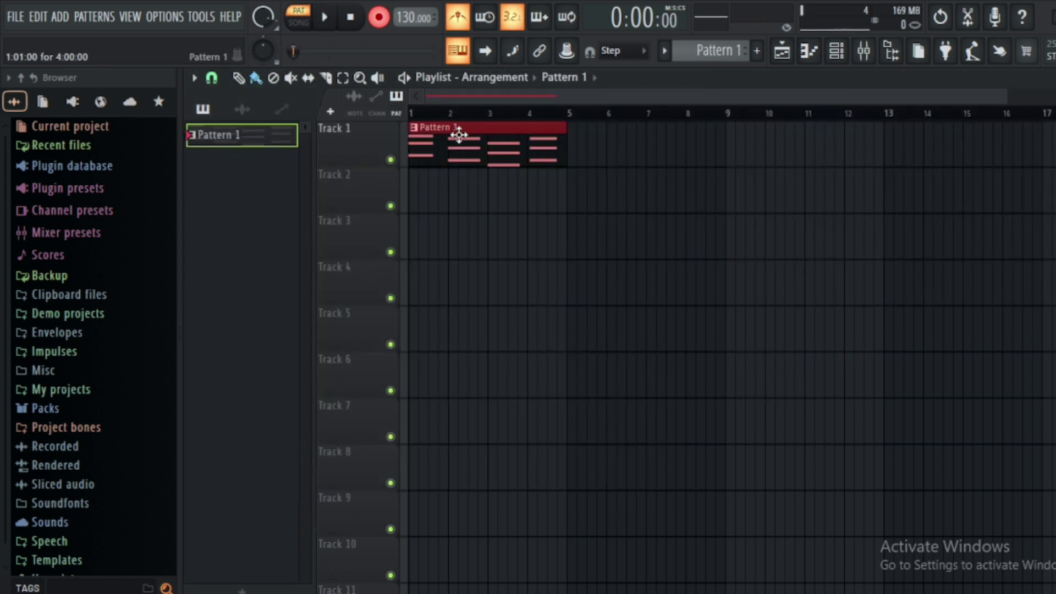
Open the FL Keys notes of the Pattern 1 clip in the piano roll and move its window fully into view
{"action": "double_click", "coordinate": [457, 133]}
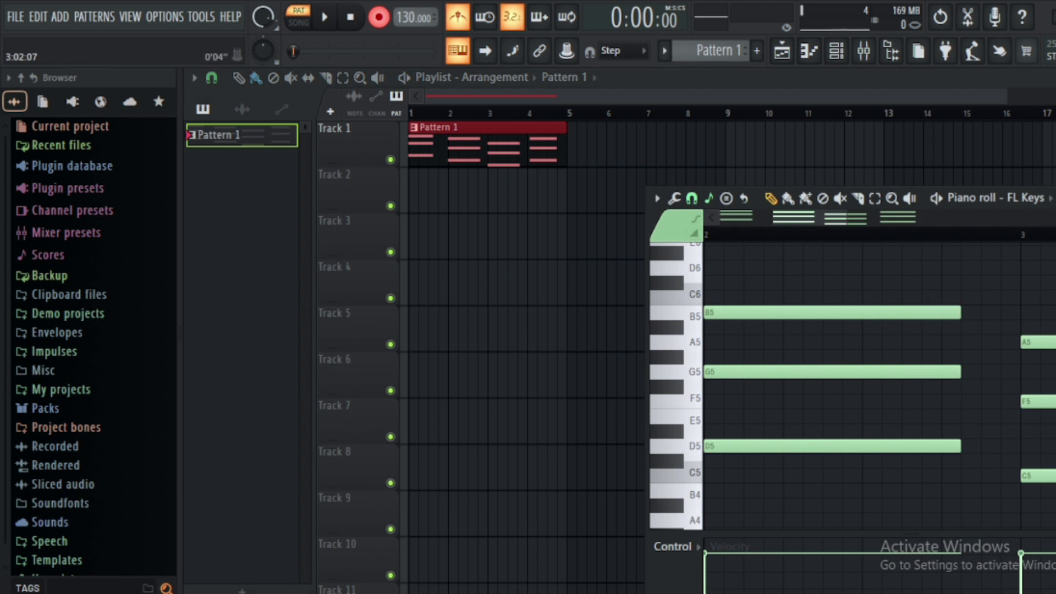
{"action": "left_click_drag", "start_coordinate": [858, 198], "coordinate": [517, 177]}
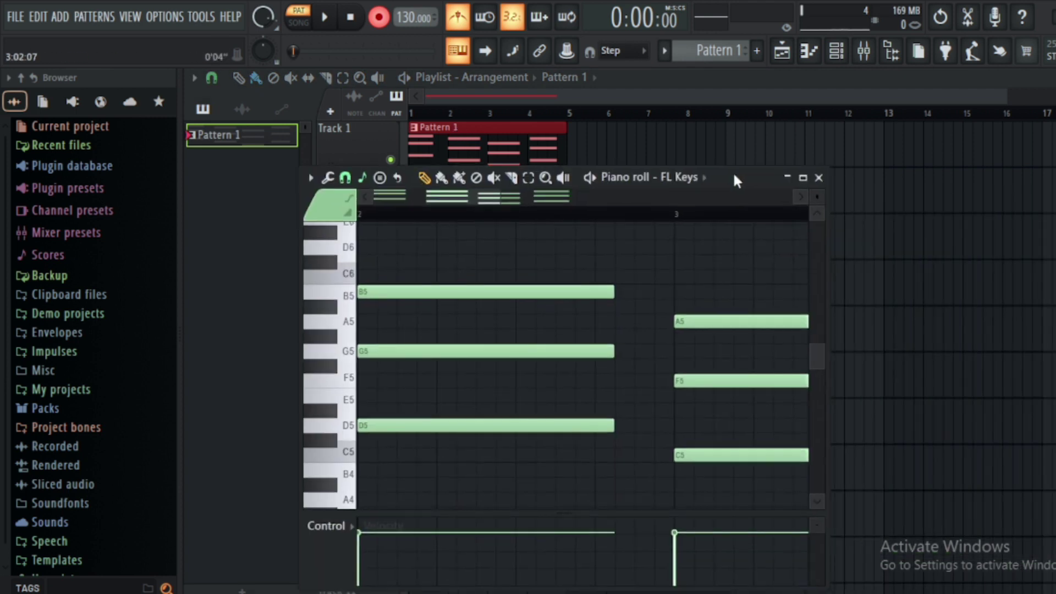
Maximize the piano roll and select all recorded chord notes of the FL Keys pattern
{"action": "left_click", "coordinate": [806, 180]}
{"action": "scroll", "coordinate": [497, 117], "scroll_direction": "down", "scroll_amount": 5}
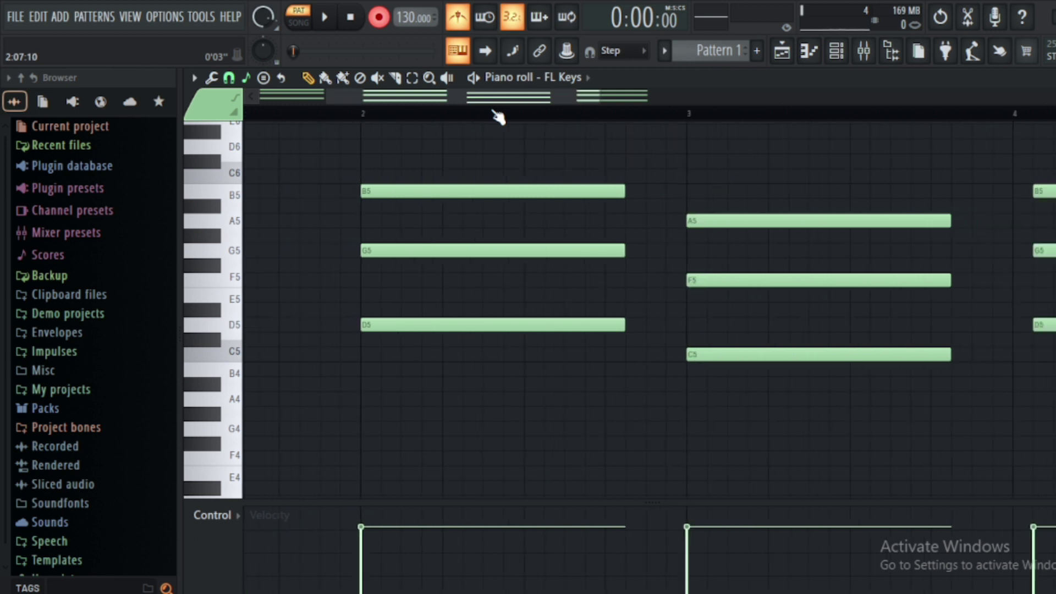
{"action": "scroll", "coordinate": [498, 117], "scroll_direction": "down", "scroll_amount": 2}
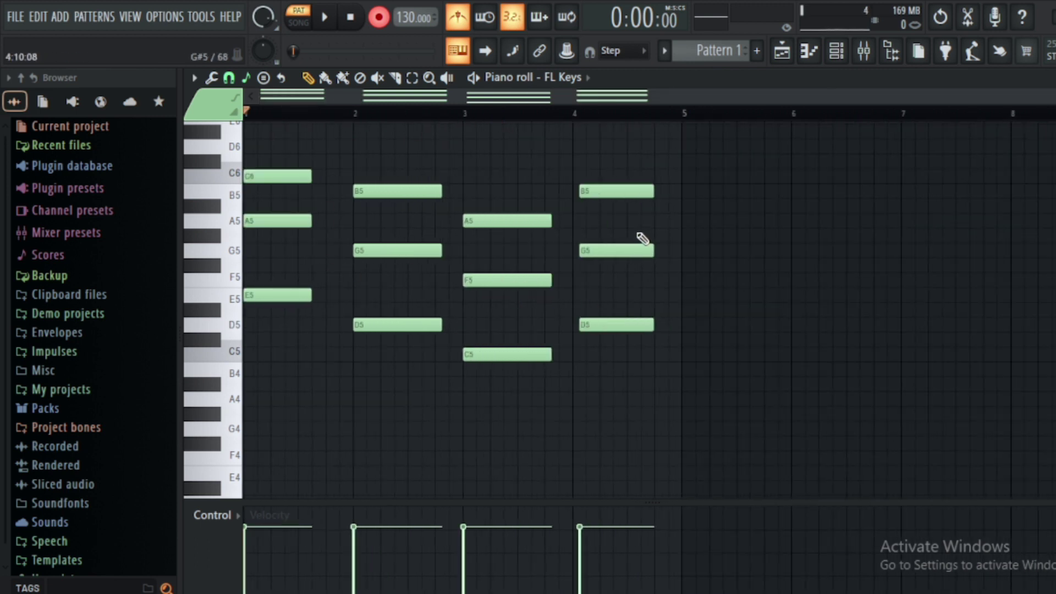
{"action": "left_click_drag", "start_coordinate": [684, 156], "coordinate": [228, 434]}
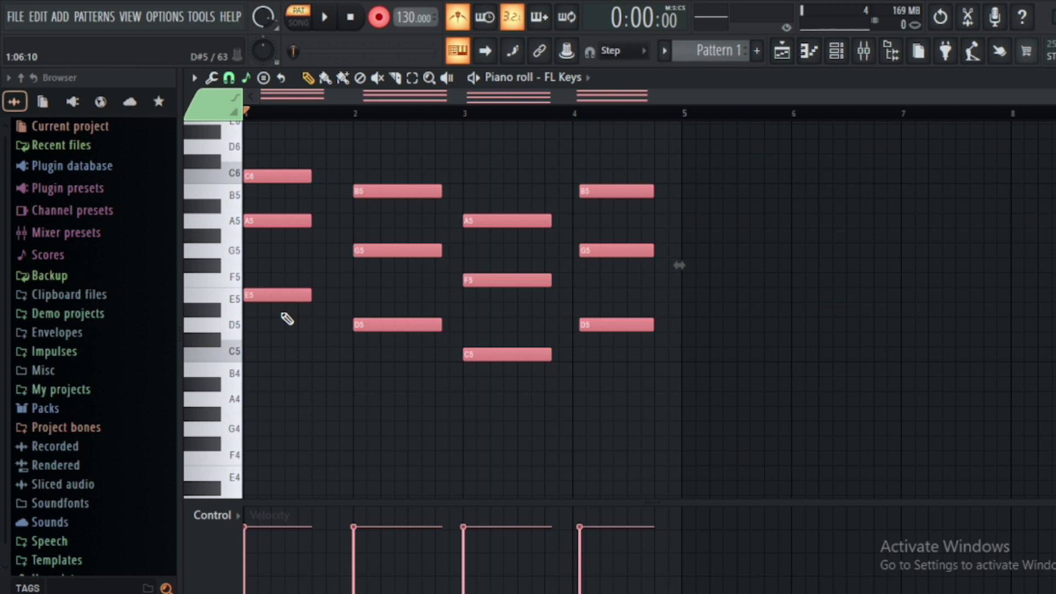
Look through the note properties and channel controls available for the control lane, and restore the piano roll's window size
{"action": "left_click", "coordinate": [223, 525]}
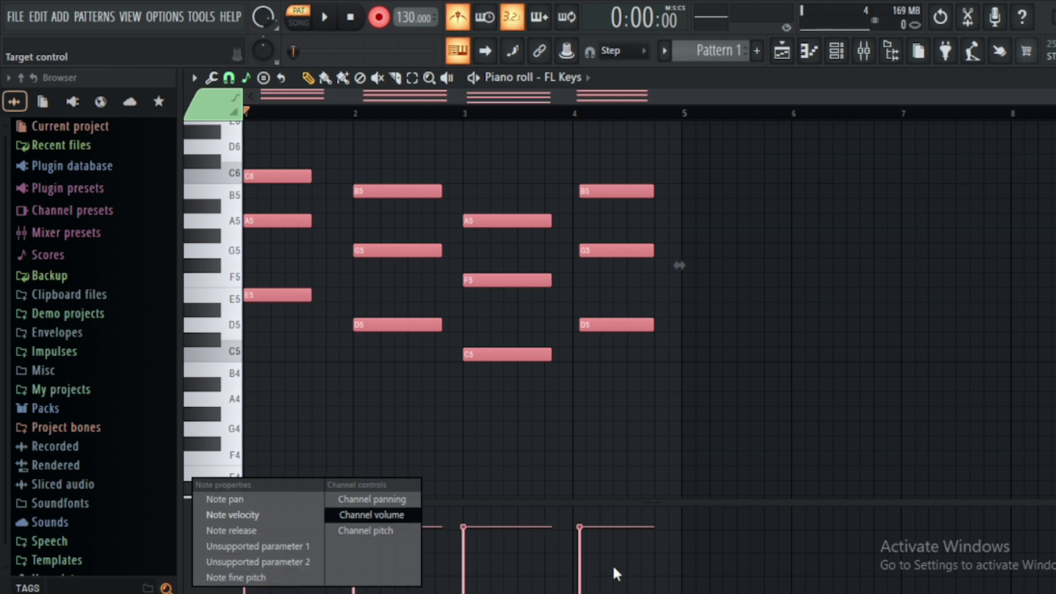
{"action": "left_click", "coordinate": [824, 574]}
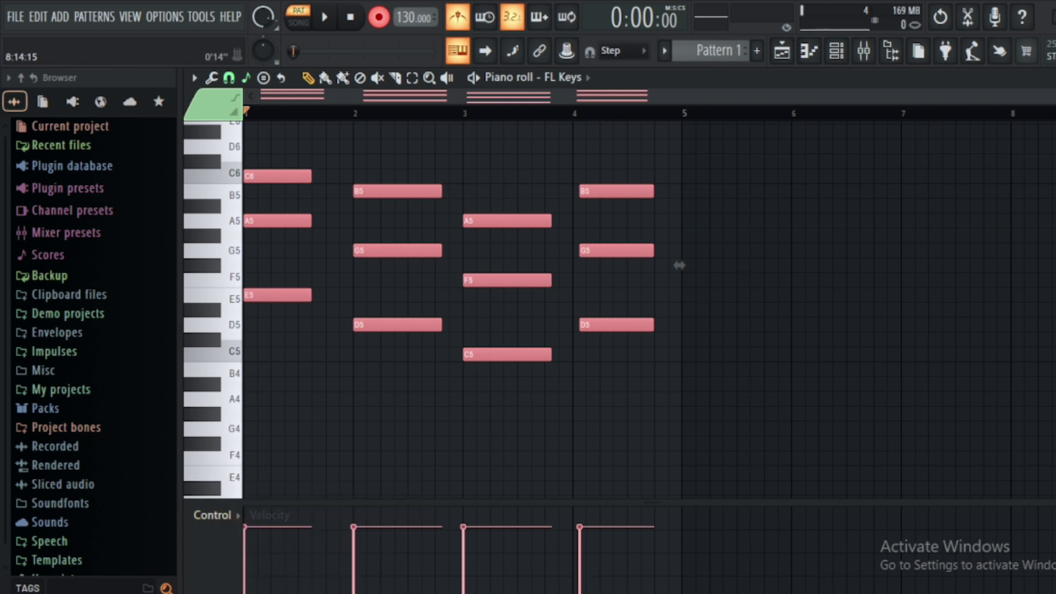
{"action": "left_click", "coordinate": [1054, 78]}
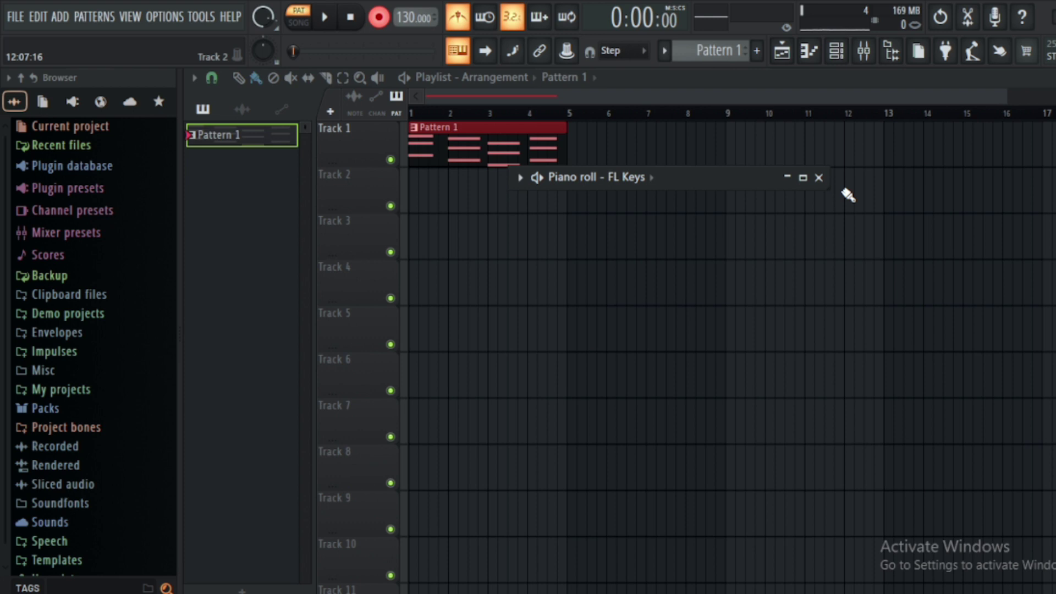
Arm audio recording into the Edison audio editor/recorder and choose In 1 as the mixer track's audio input
{"action": "left_click", "coordinate": [378, 17]}
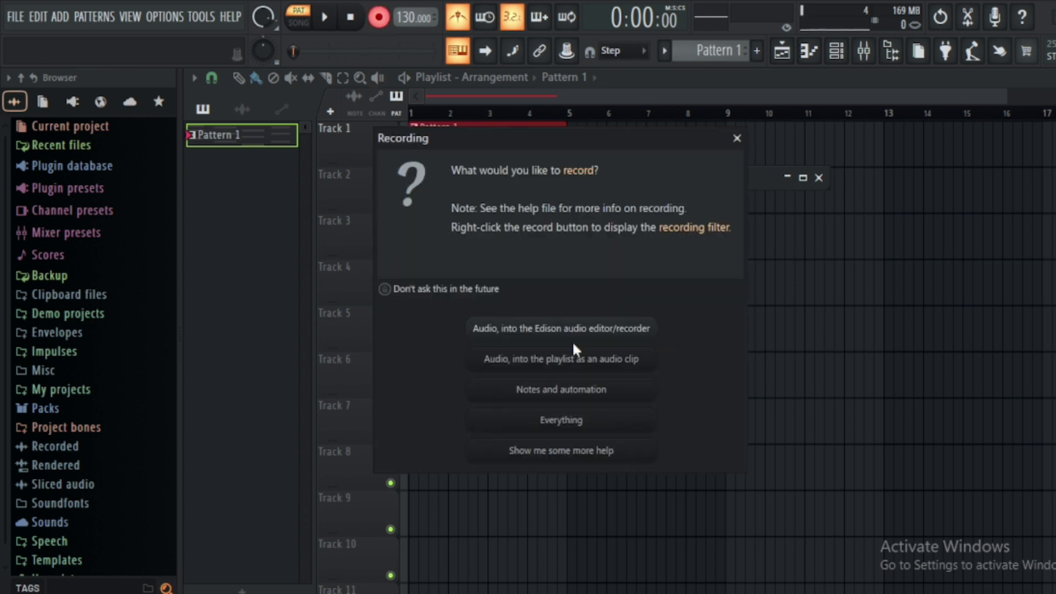
{"action": "left_click", "coordinate": [622, 334]}
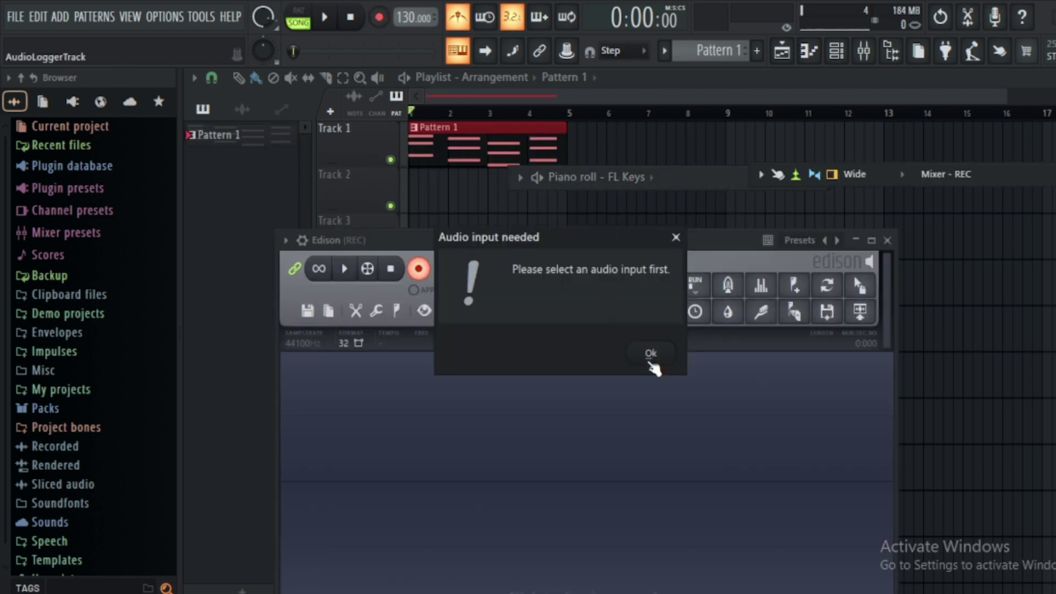
{"action": "left_click", "coordinate": [650, 363]}
{"action": "left_click", "coordinate": [956, 263]}
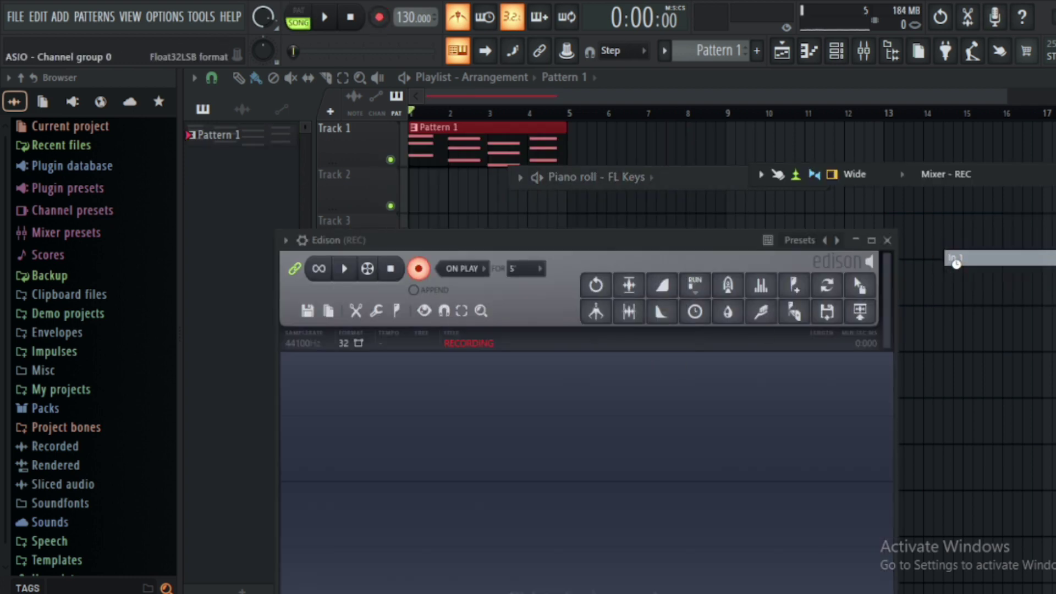
Record a short audio take into Edison during song playback and shift the Edison window upward
{"action": "key", "text": "space"}
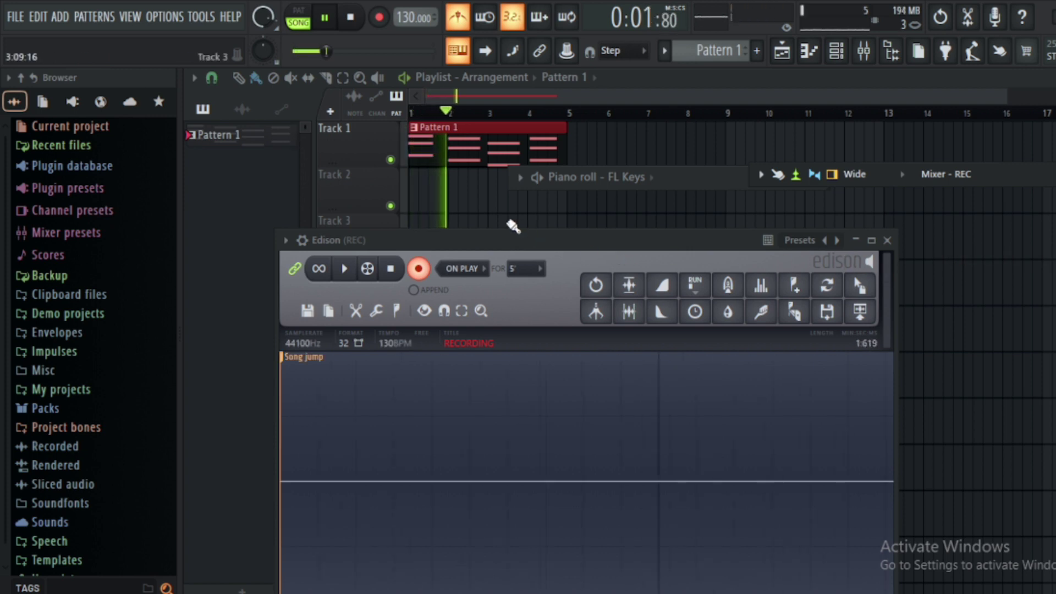
{"action": "key", "text": "space"}
{"action": "left_click_drag", "start_coordinate": [487, 239], "coordinate": [485, 199]}
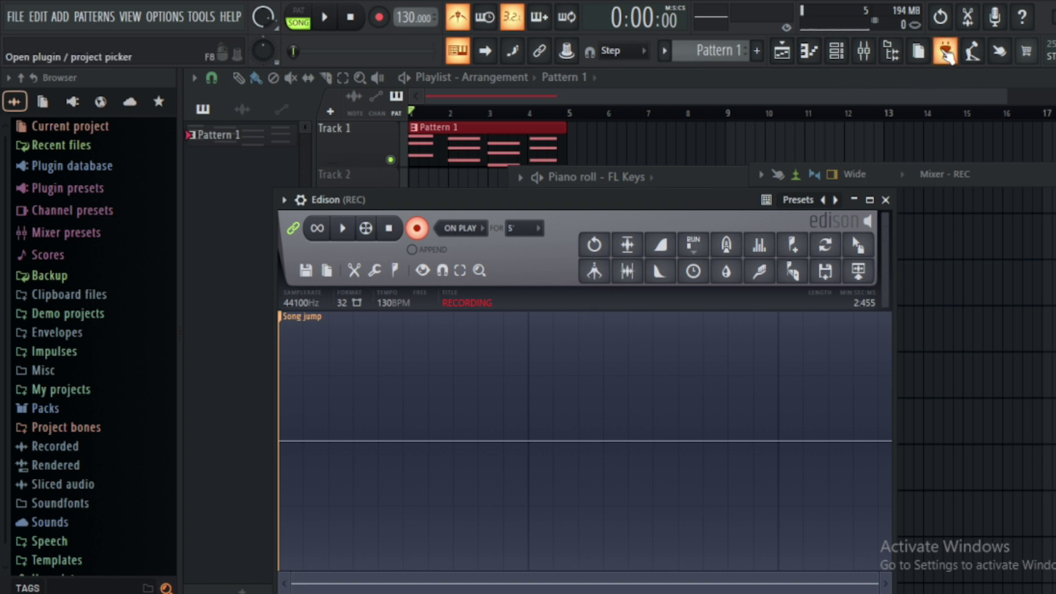
Examine the REC mixer track's input and effect slots in the maximized mixer, and restore the mixer's size
{"action": "left_click", "coordinate": [863, 57]}
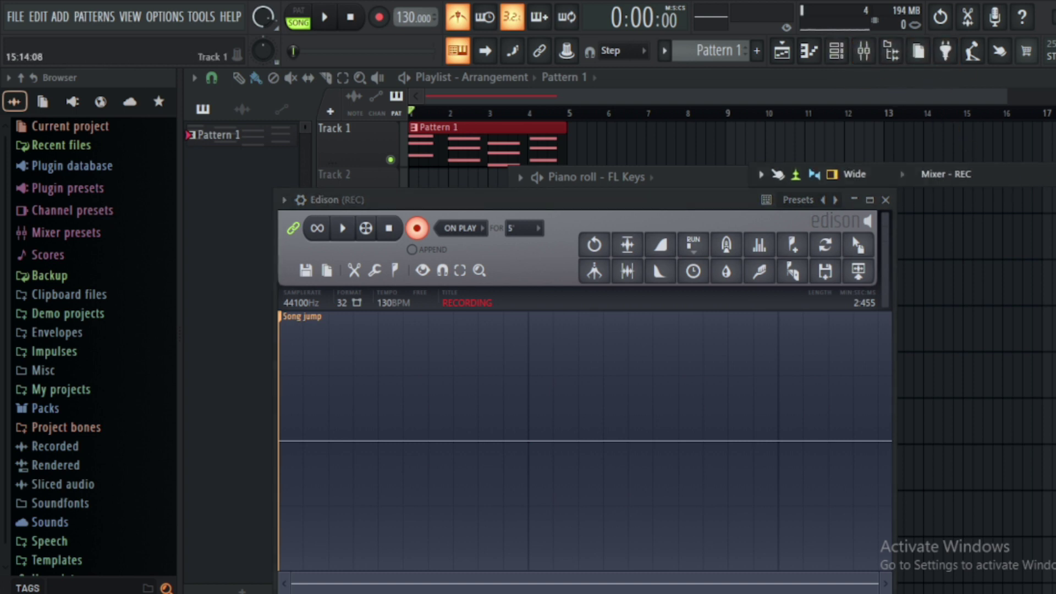
{"action": "left_click", "coordinate": [1055, 175]}
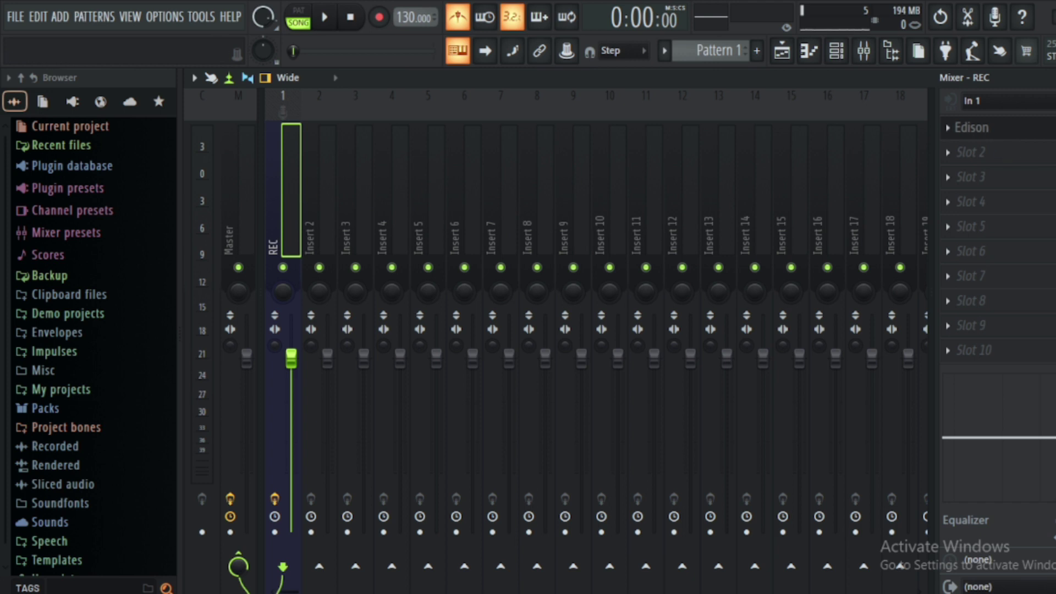
{"action": "left_click", "coordinate": [1055, 78]}
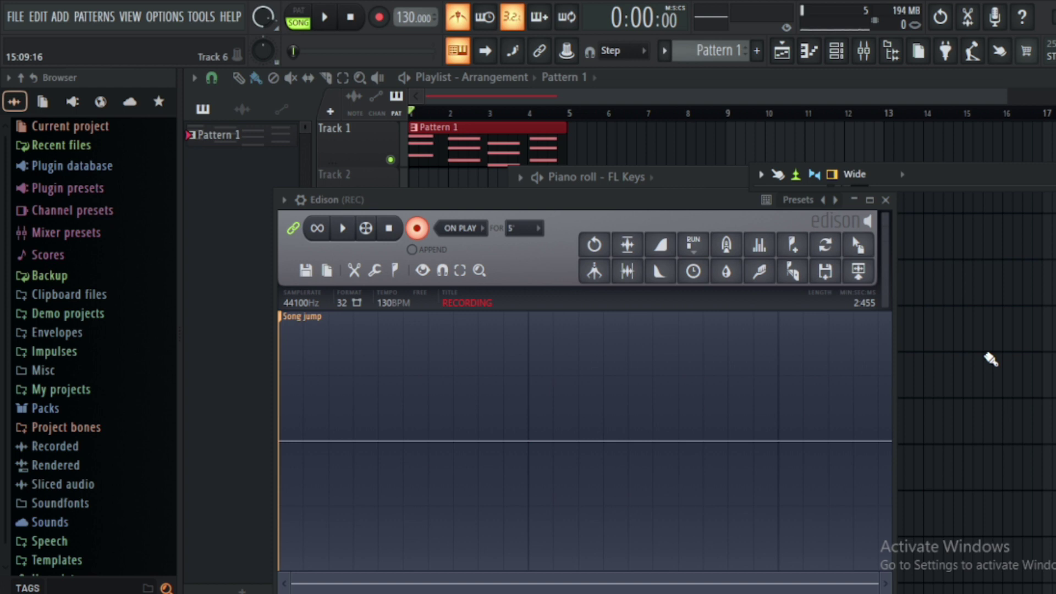
Record a second short take into Edison while Pattern 1 plays, and clear the open windows off the playlist
{"action": "key", "text": "space"}
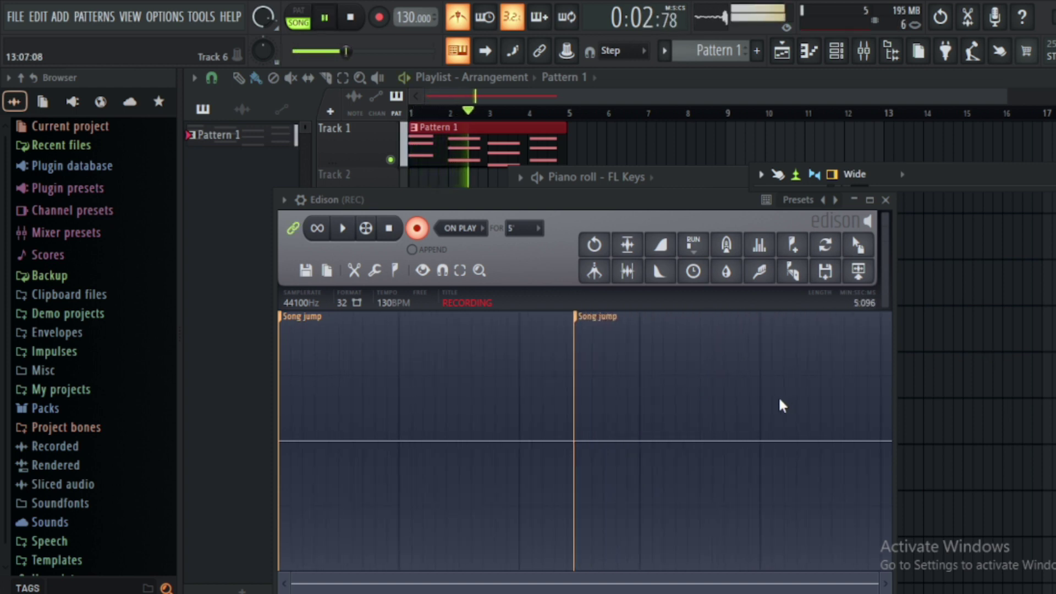
{"action": "key", "text": "space"}
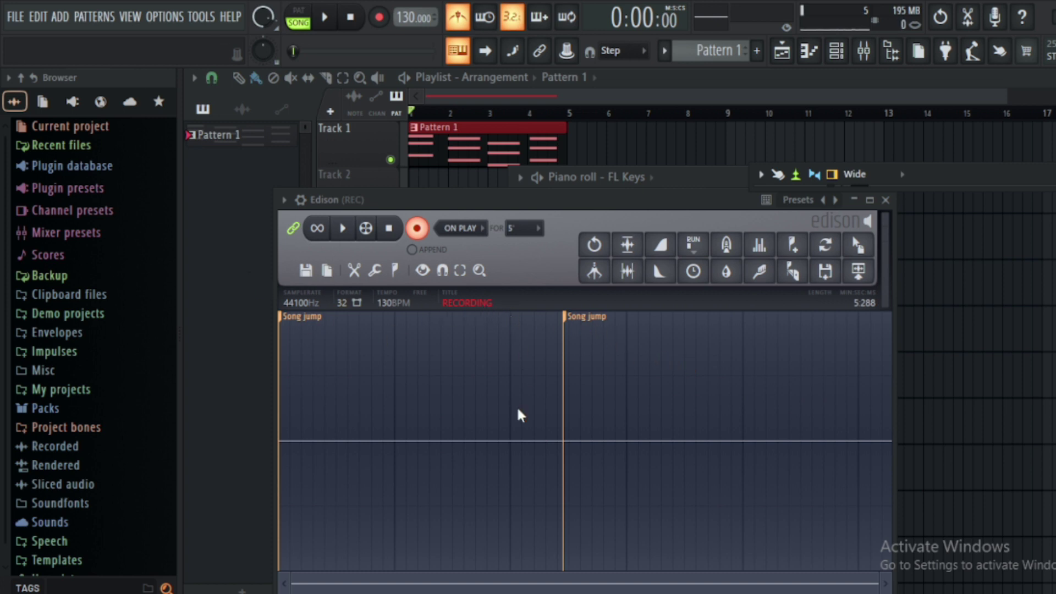
{"action": "left_click", "coordinate": [854, 200]}
{"action": "left_click", "coordinate": [898, 341]}
{"action": "right_click", "coordinate": [903, 333]}
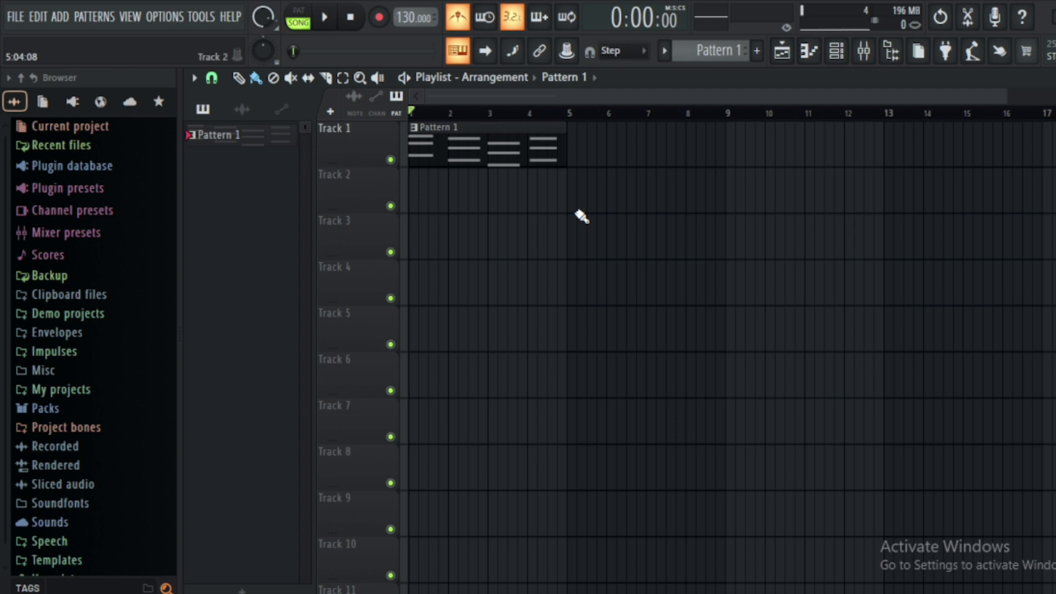
Arm recording for everything
{"action": "left_click", "coordinate": [379, 17]}
{"action": "left_click", "coordinate": [561, 431]}
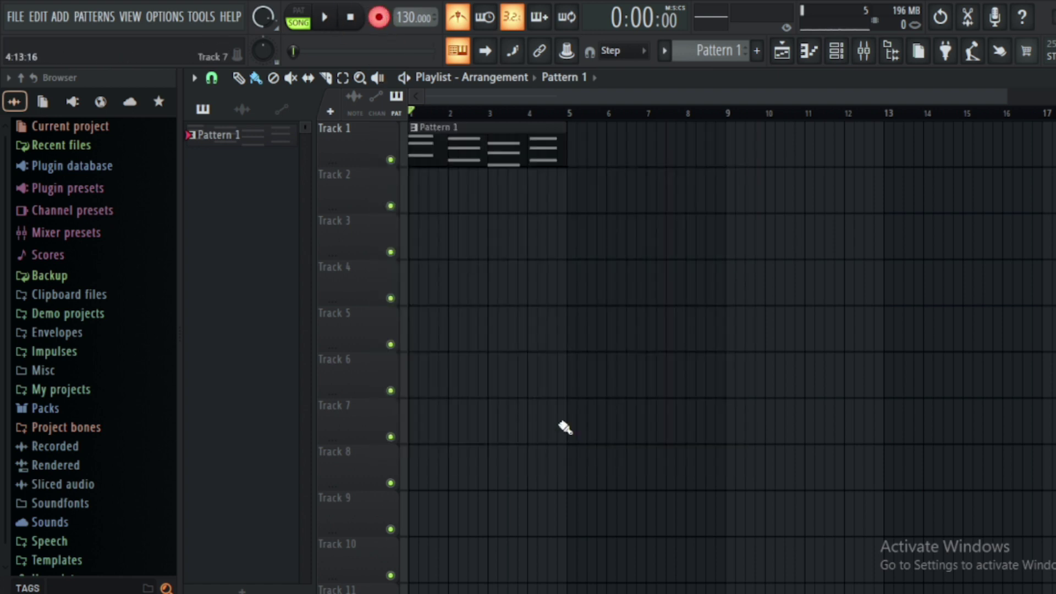
Record a melody with FL Keys over the Pattern 1 chords in song mode, and undo the recording
{"action": "key", "text": "space"}
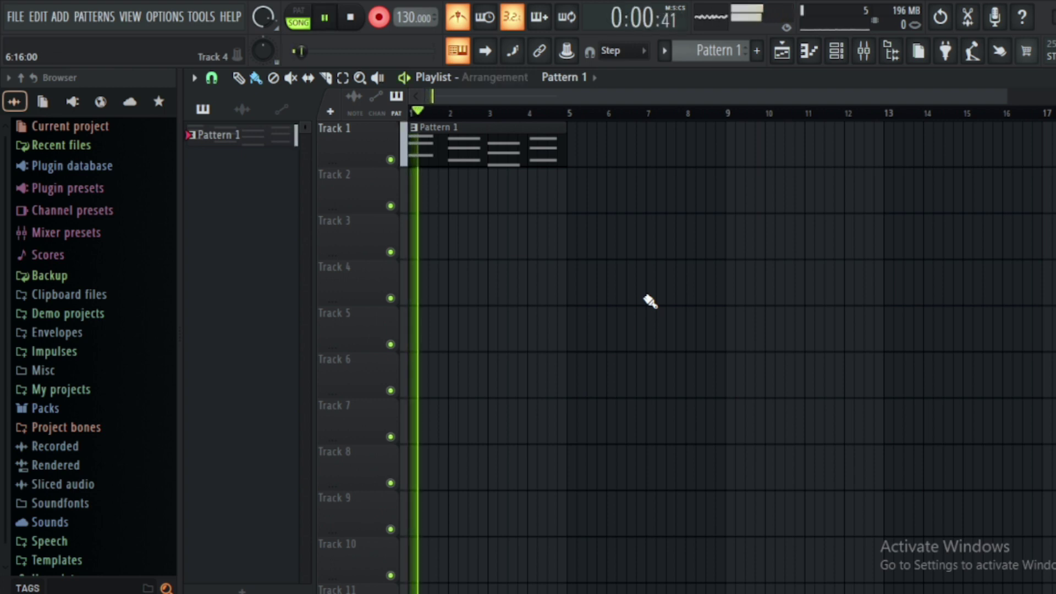
{"action": "key", "text": "t"}
{"action": "key", "text": "y"}
{"action": "key", "text": "t"}
{"action": "key", "text": "r"}
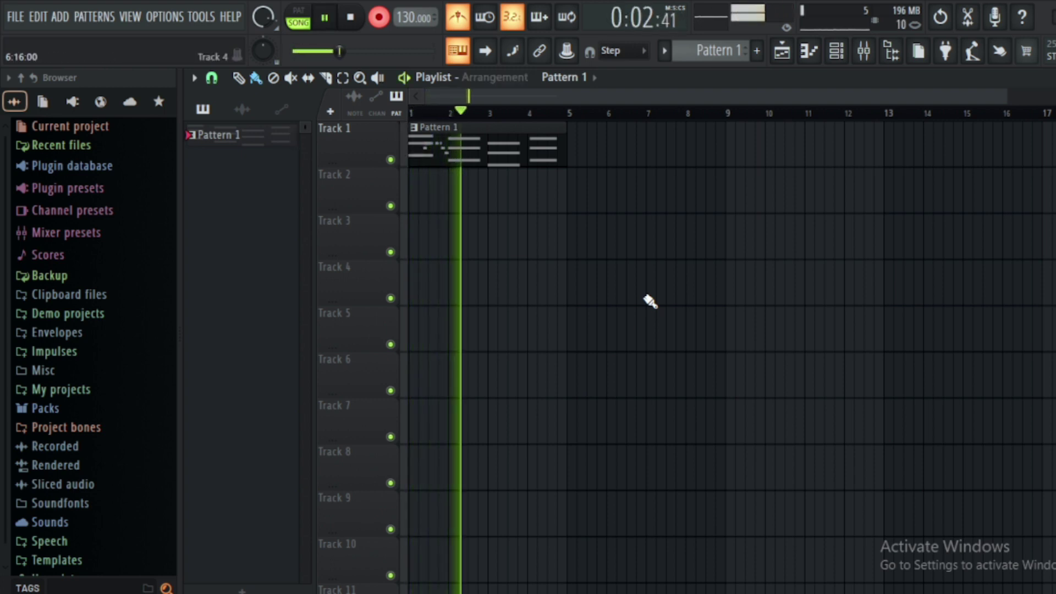
{"action": "key", "text": "u"}
{"action": "key", "text": "t"}
{"action": "key", "text": "r"}
{"action": "key", "text": "e"}
{"action": "key", "text": "r"}
{"action": "key", "text": "r"}
{"action": "key", "text": "e"}
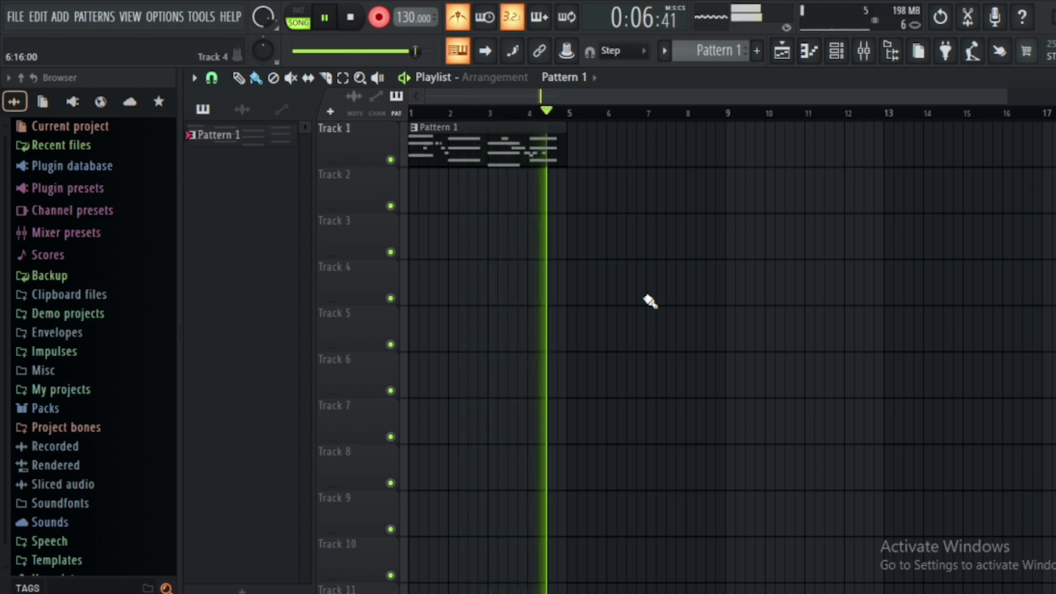
{"action": "key", "text": "t"}
{"action": "key", "text": "u"}
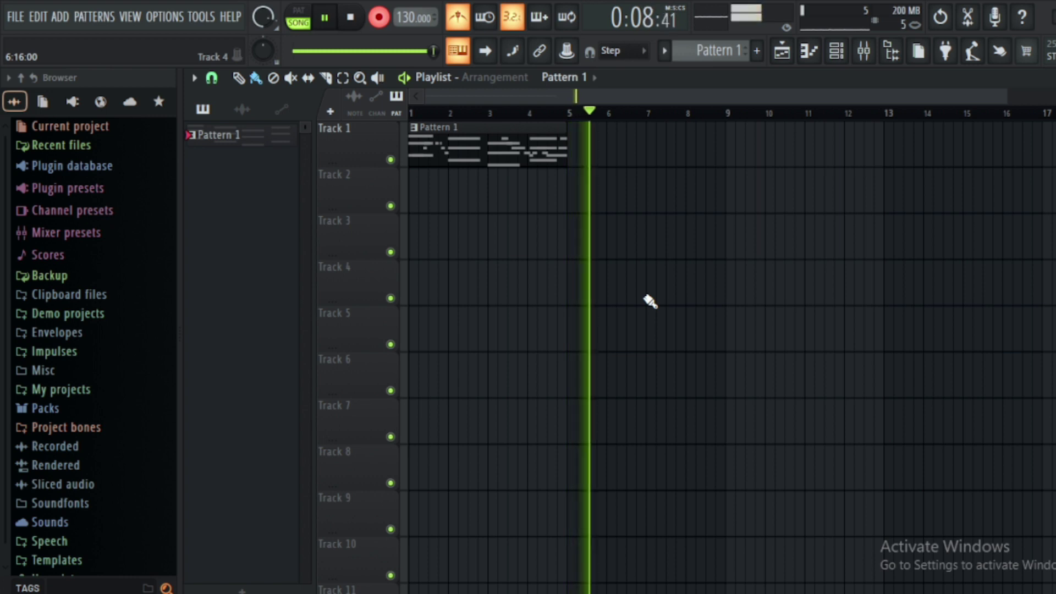
{"action": "key", "text": "space"}
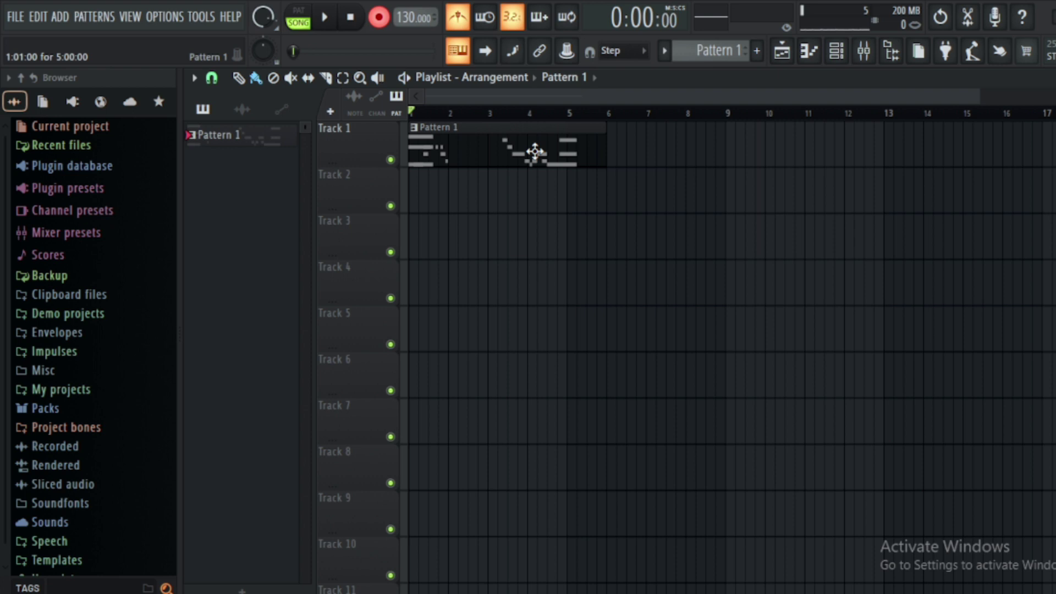
{"action": "key", "text": "ctrl+z"}
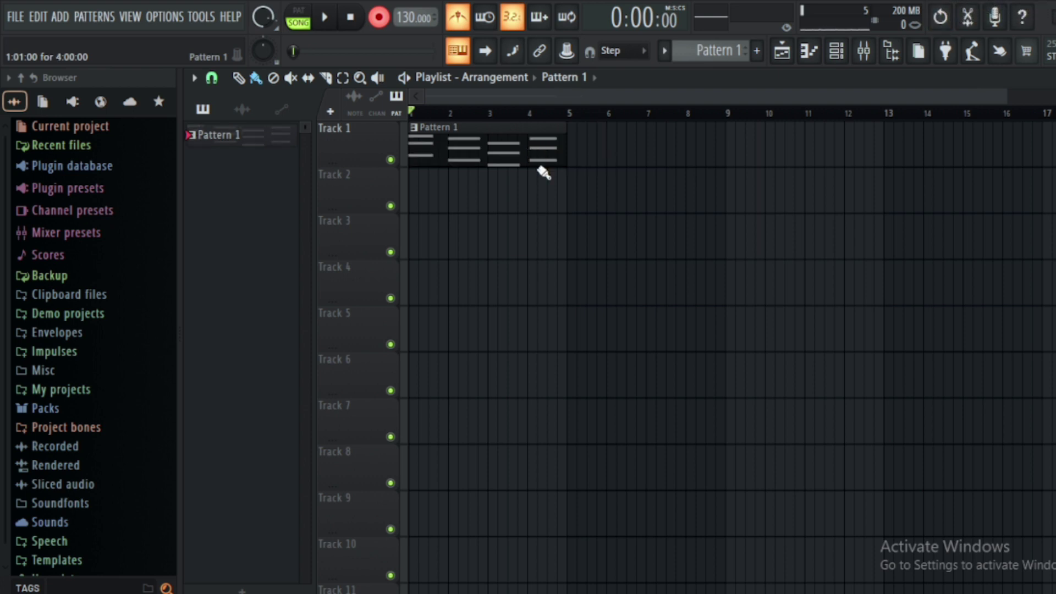